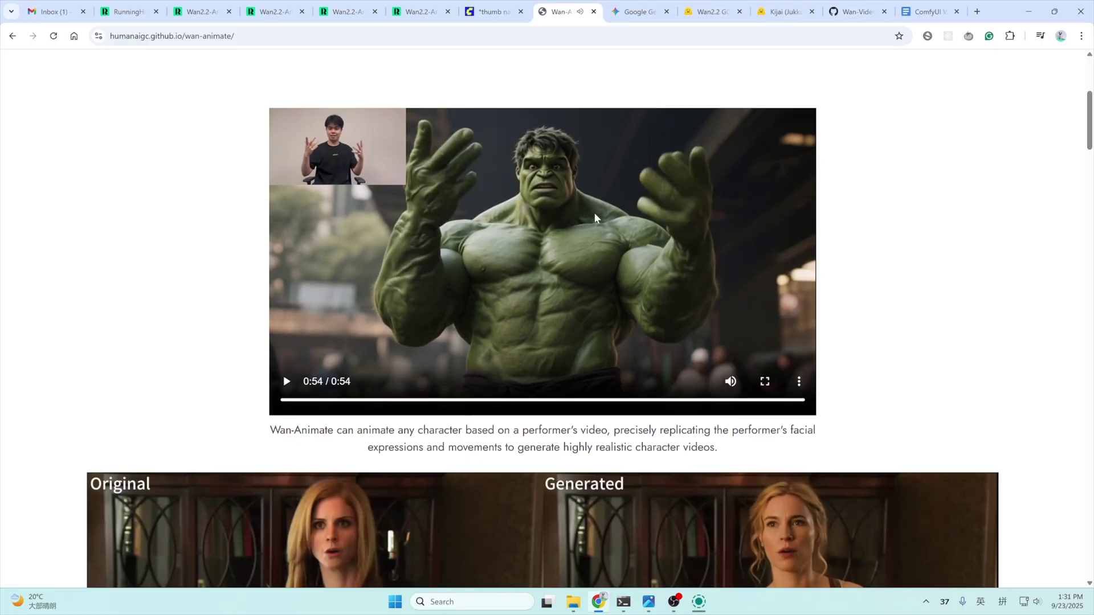
Replay the Wan-Animate character animation demo video on the project page.
click(458, 292)
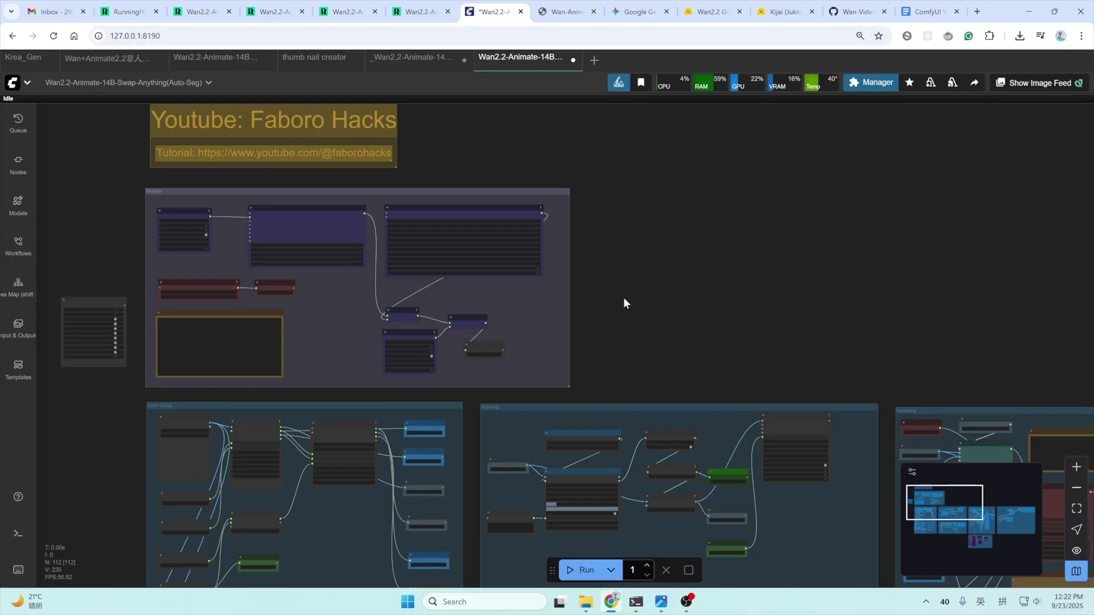
click(874, 92)
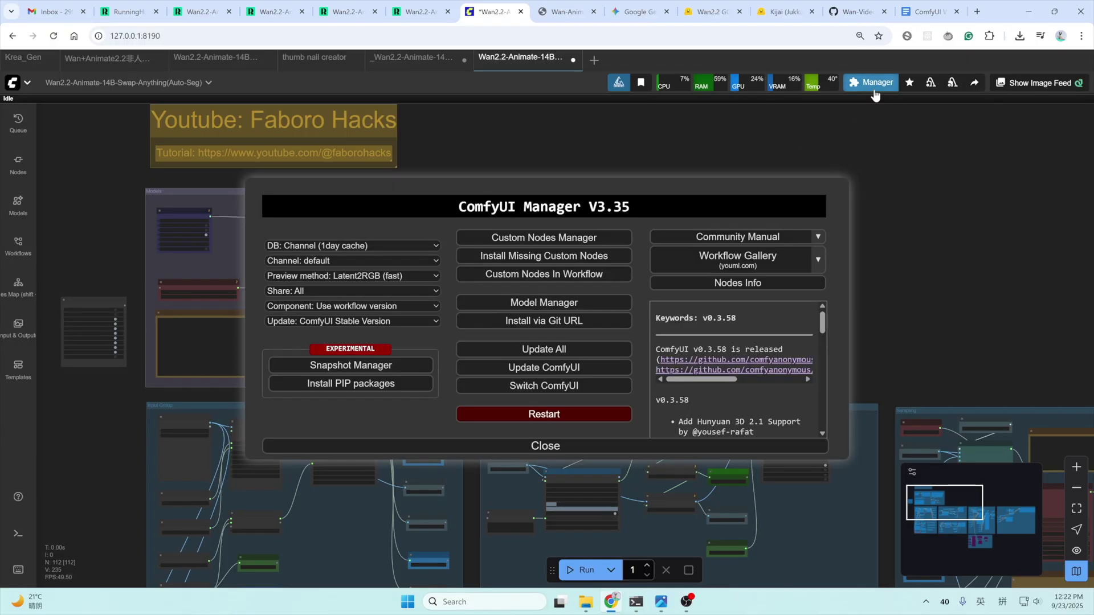
click(534, 244)
click(289, 131)
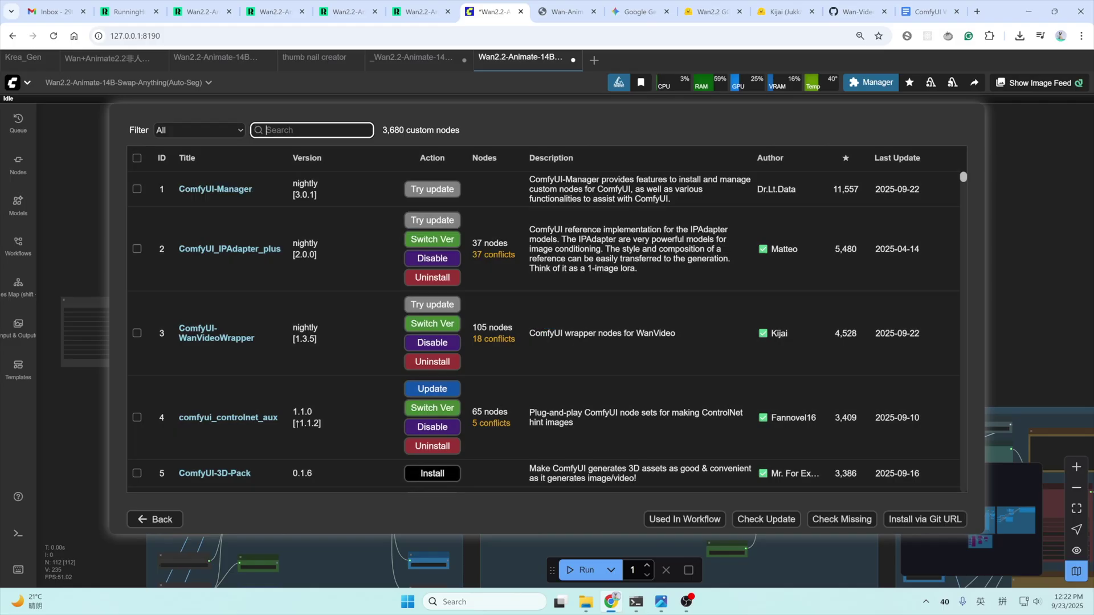
text(wan)
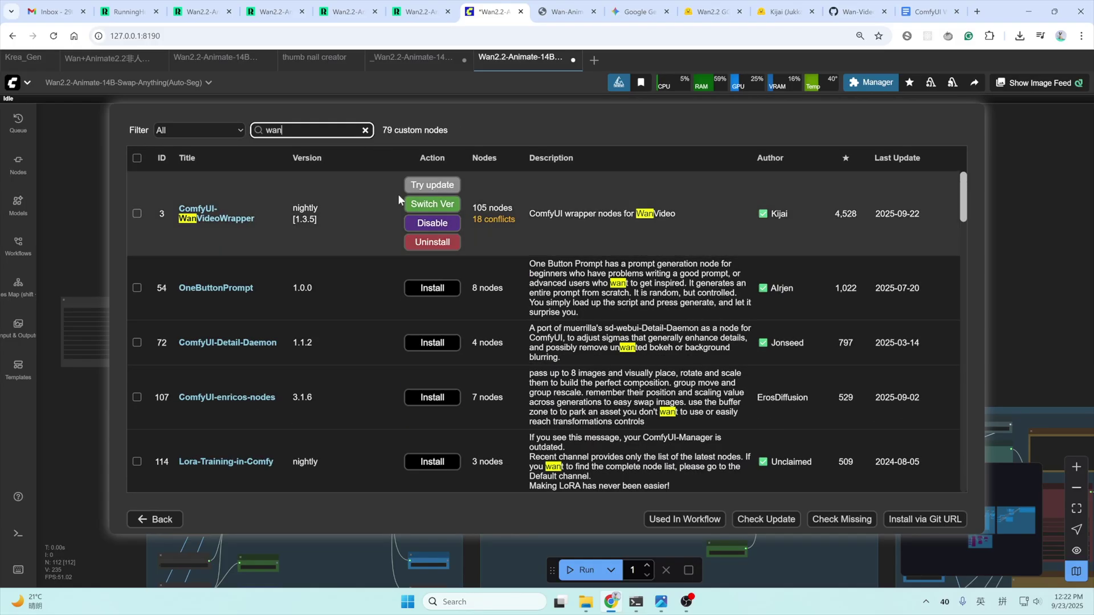
click(441, 207)
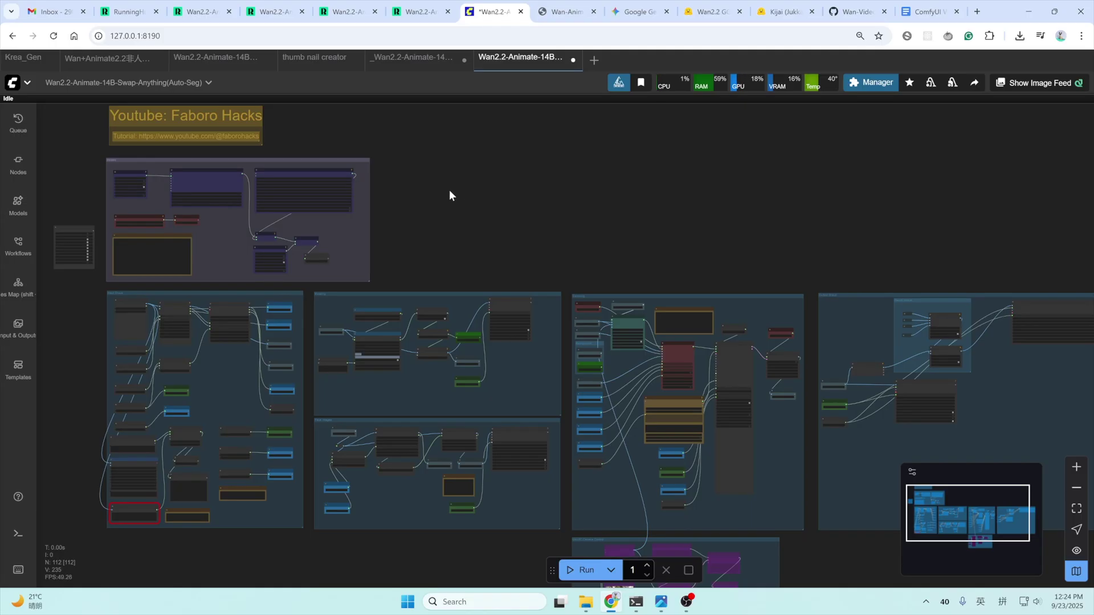
Switch to the RunningHub copy of the workflow and pan across to the Face Images group.
key(ctrl+4)
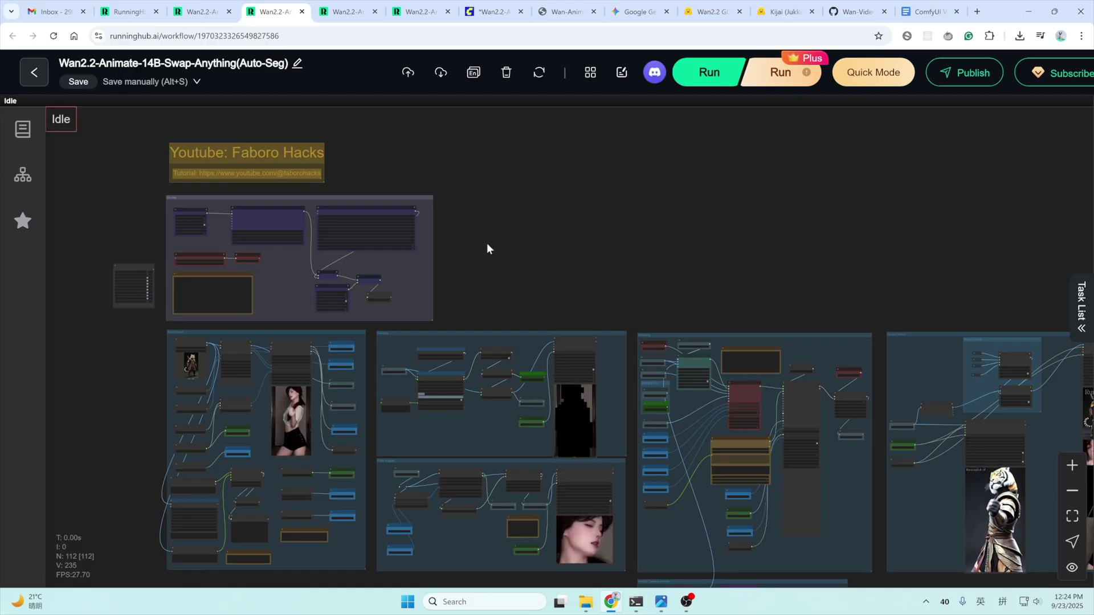
scroll(243, 353, down, 2)
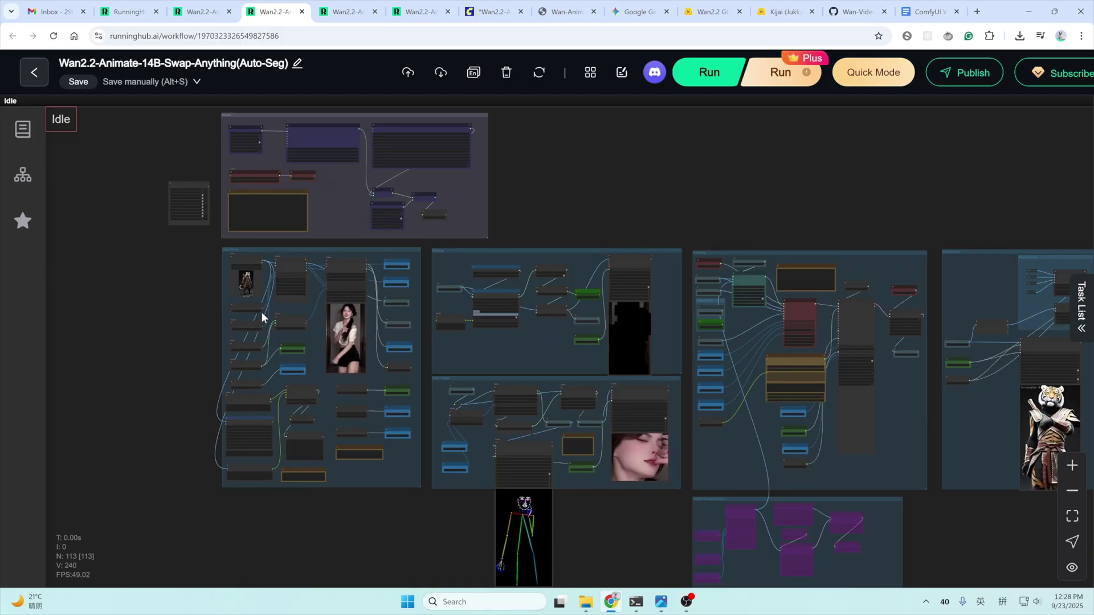
scroll(246, 321, up, 2)
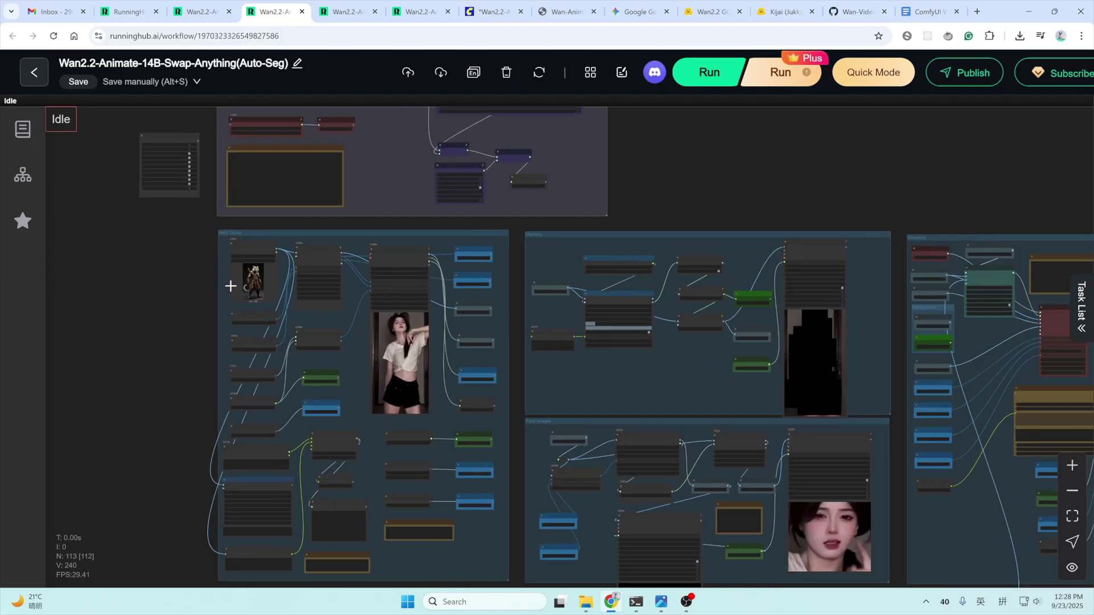
scroll(232, 283, up, 2)
scroll(277, 320, up, 2)
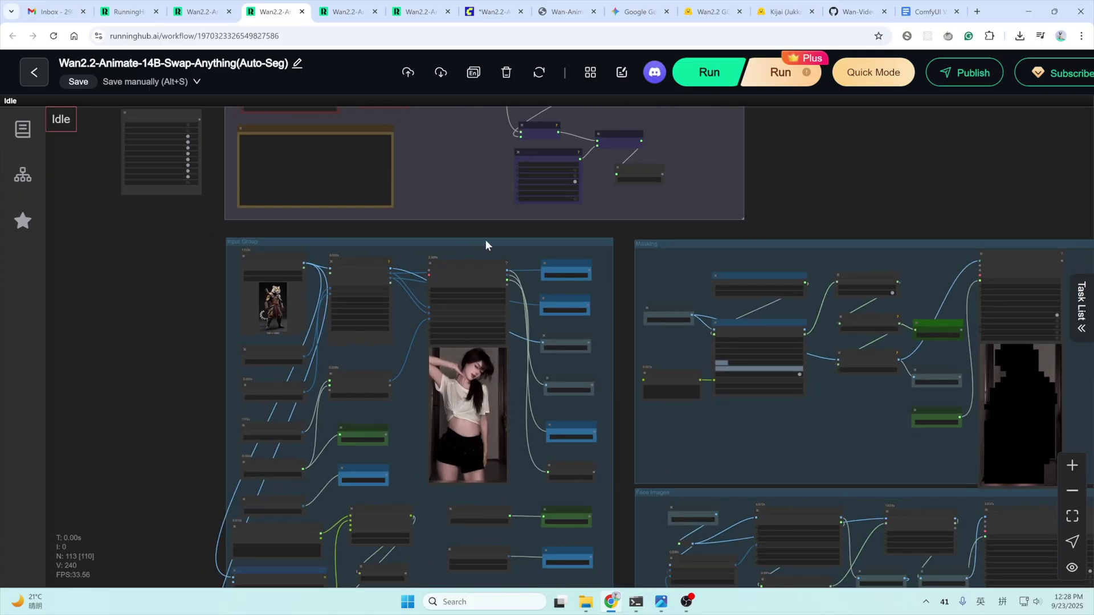
scroll(339, 255, up, 1)
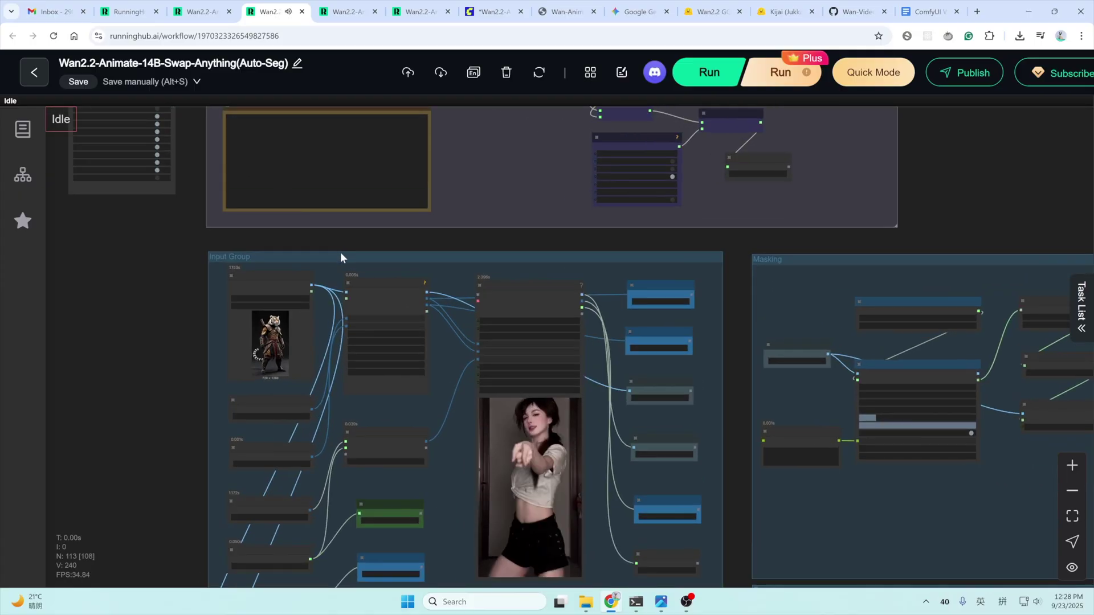
scroll(396, 317, up, 1)
scroll(395, 317, up, 1)
scroll(402, 311, down, 1)
scroll(402, 311, down, 1)
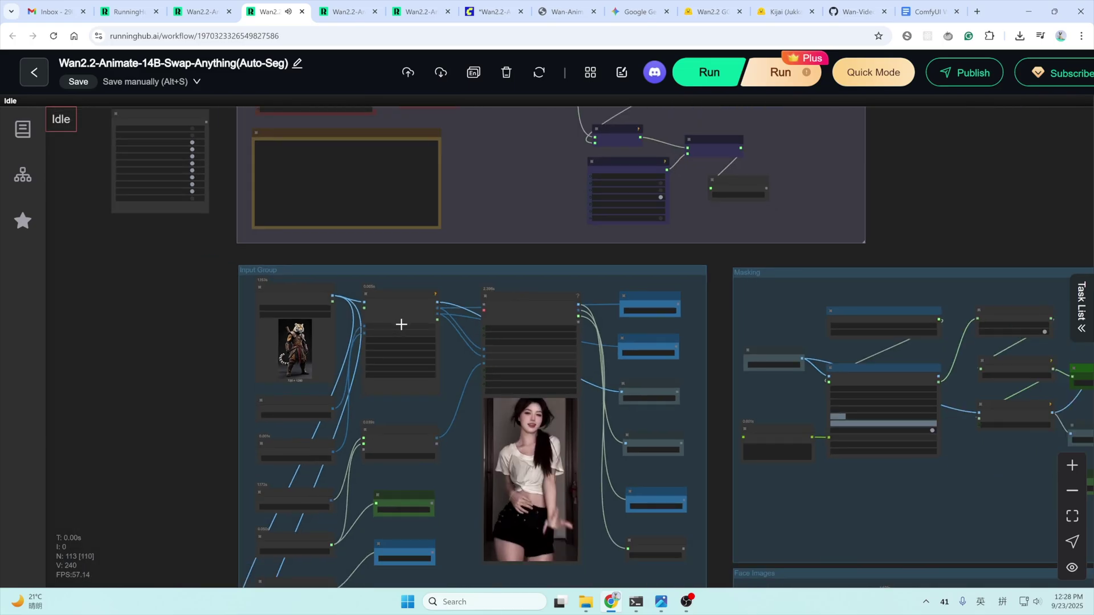
scroll(406, 371, down, 1)
scroll(504, 510, down, 1)
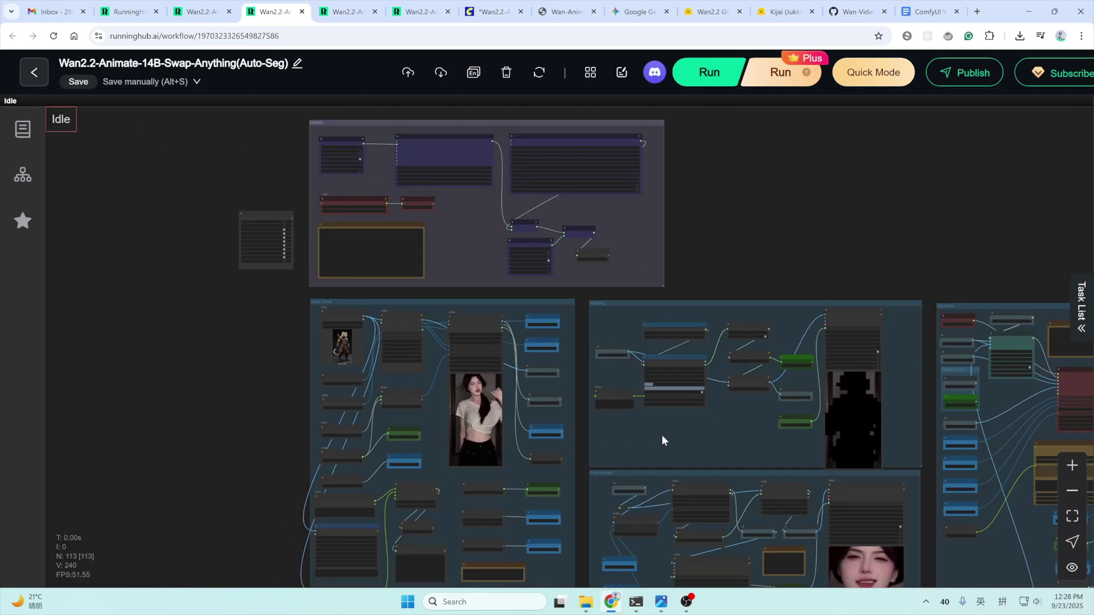
scroll(730, 410, up, 1)
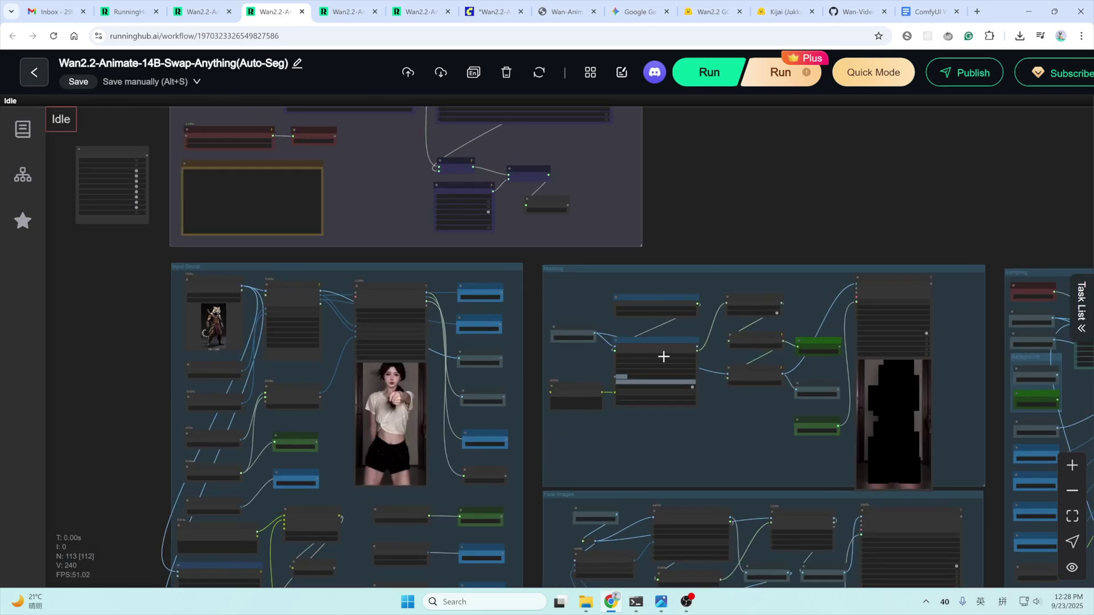
scroll(764, 451, up, 1)
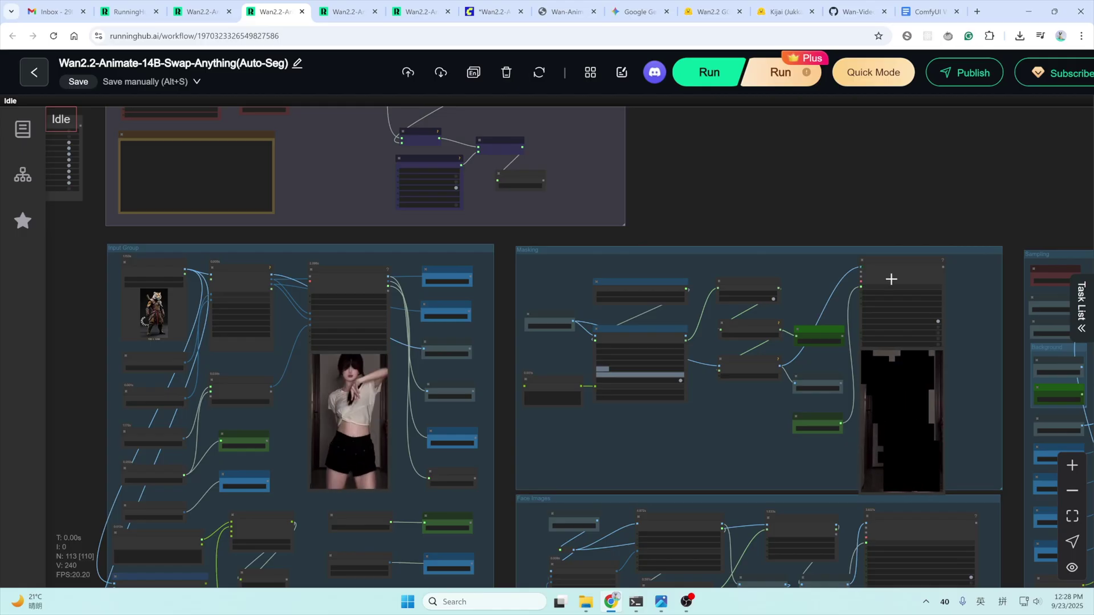
drag(725, 434, 664, 287)
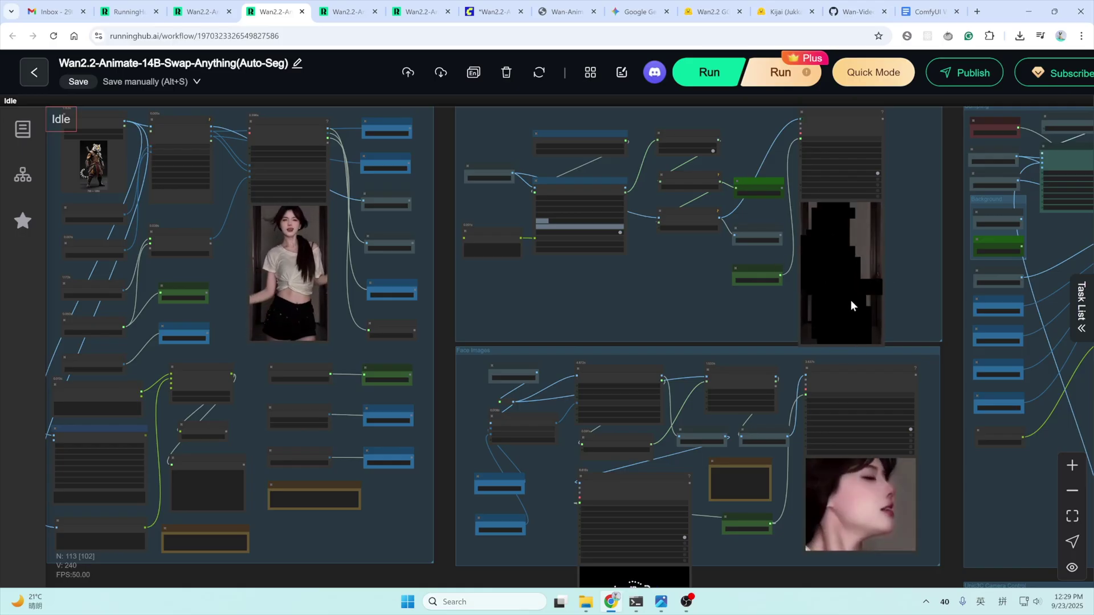
scroll(698, 517, down, 2)
scroll(694, 456, down, 1)
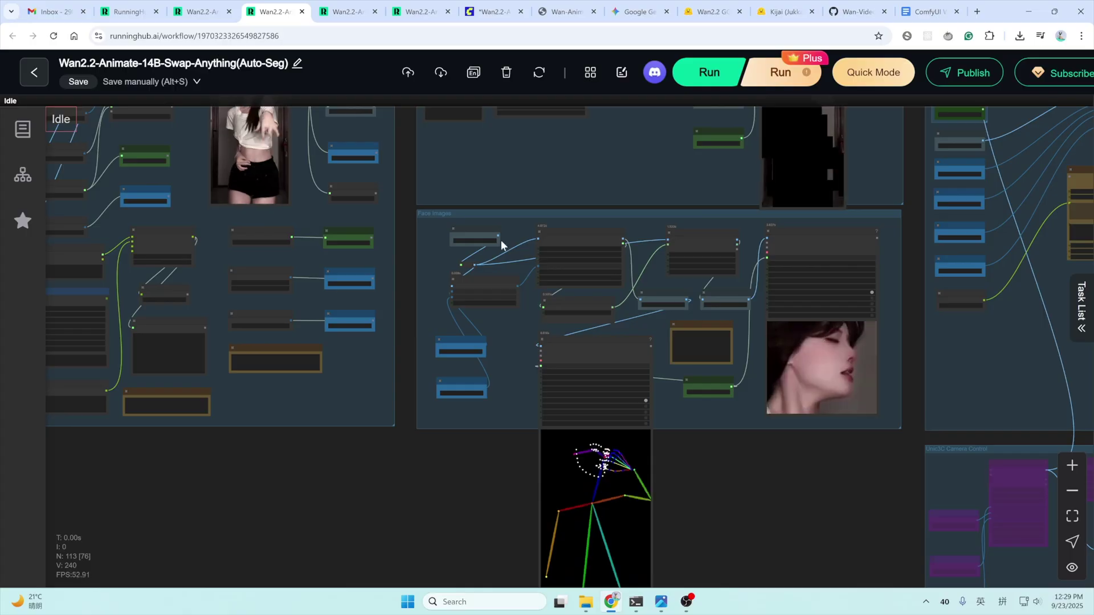
scroll(545, 521, right, 5)
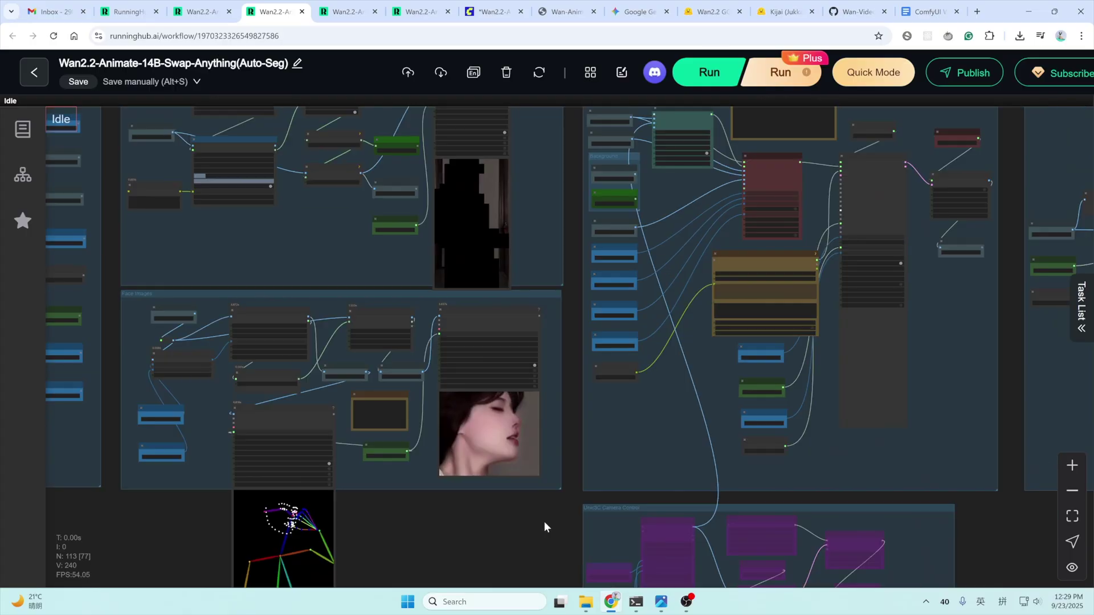
drag(614, 432, 518, 489)
scroll(684, 299, up, 2)
scroll(675, 237, up, 3)
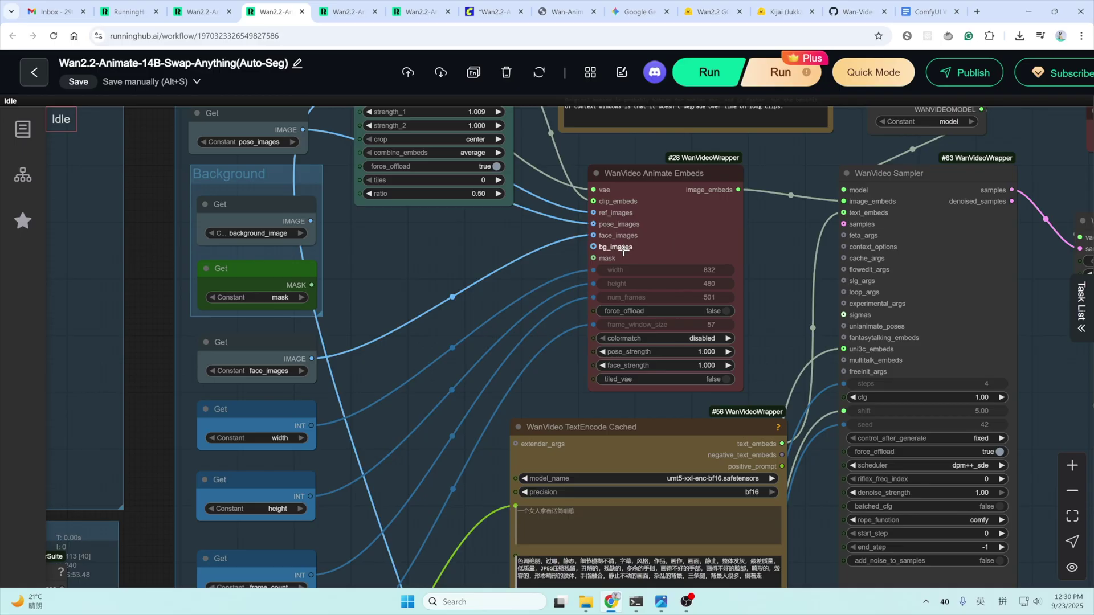
scroll(624, 253, down, 2)
scroll(620, 259, down, 2)
scroll(620, 259, down, 3)
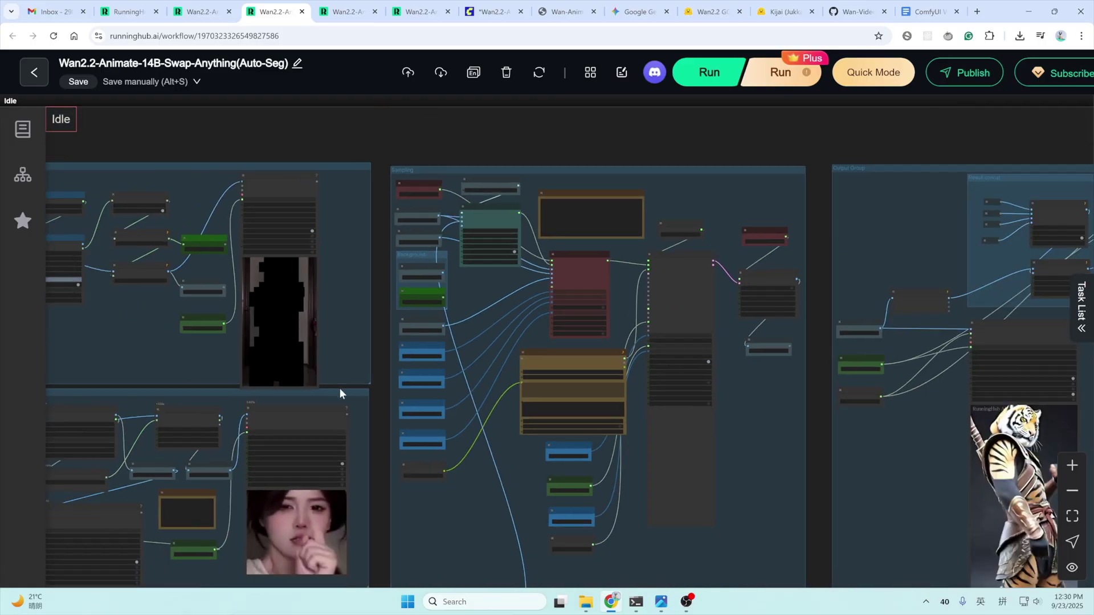
scroll(340, 388, down, 1)
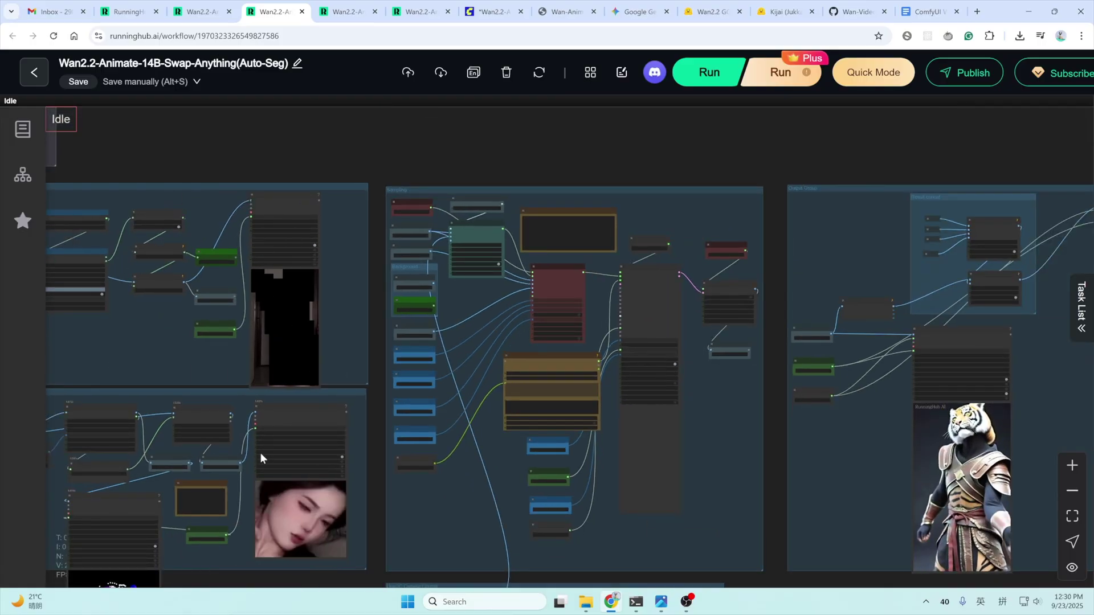
scroll(590, 299, up, 10)
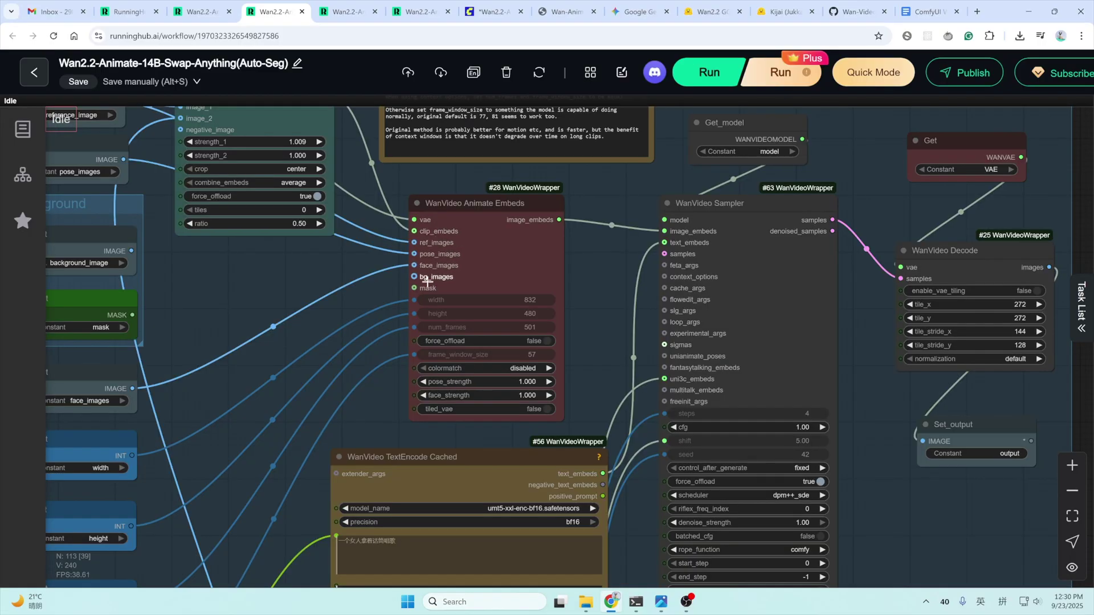
scroll(325, 317, left, 2)
drag(329, 256, 336, 304)
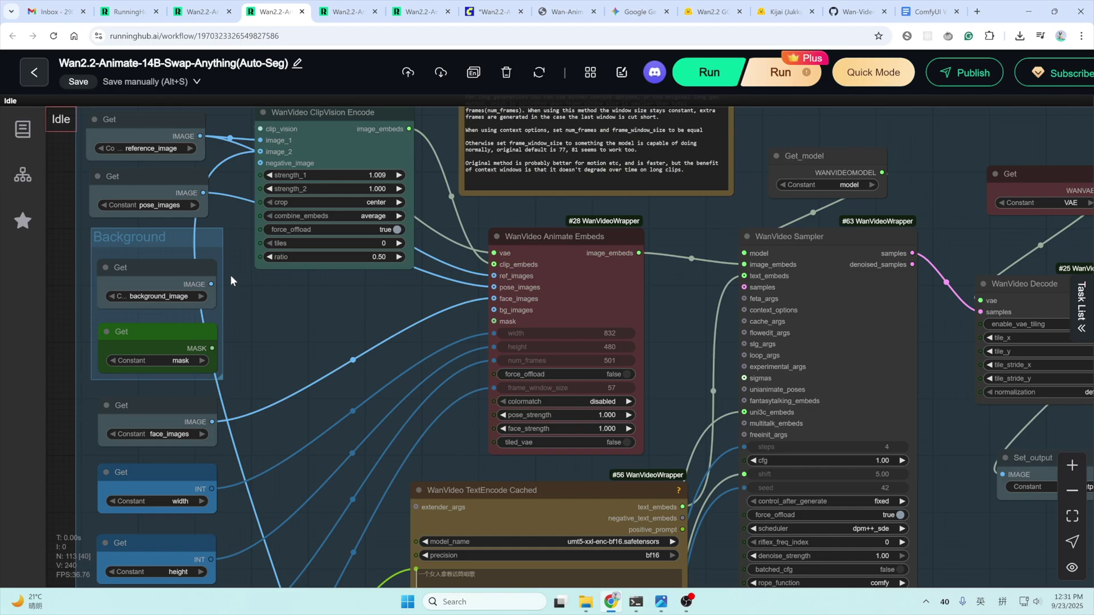
mouse_move(212, 283)
mouse_down()
mouse_move(480, 307)
mouse_move(251, 341)
mouse_up()
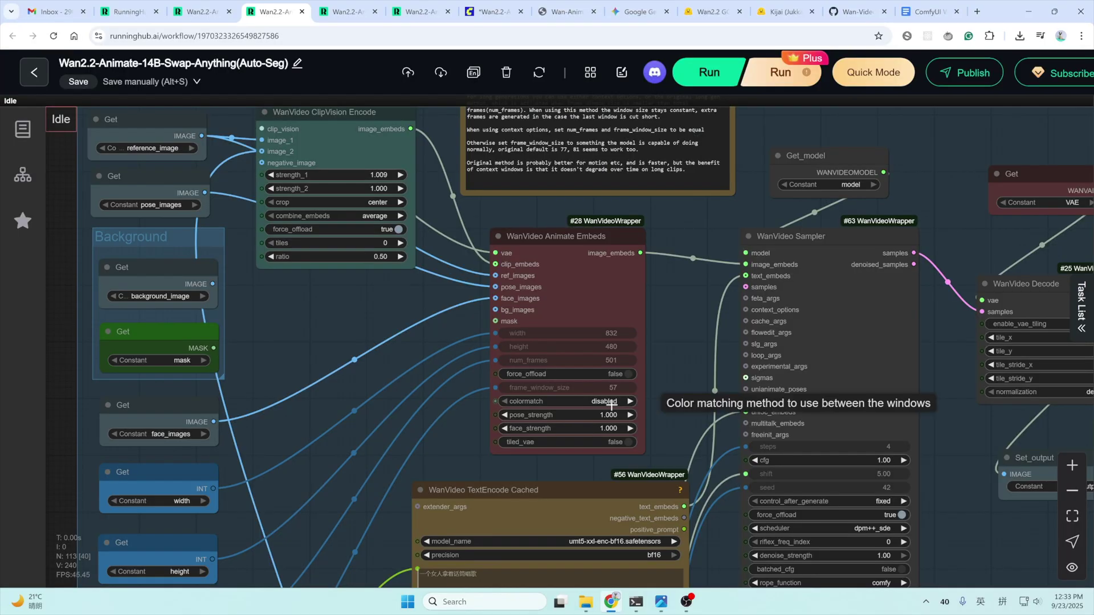
mouse_move(567, 387)
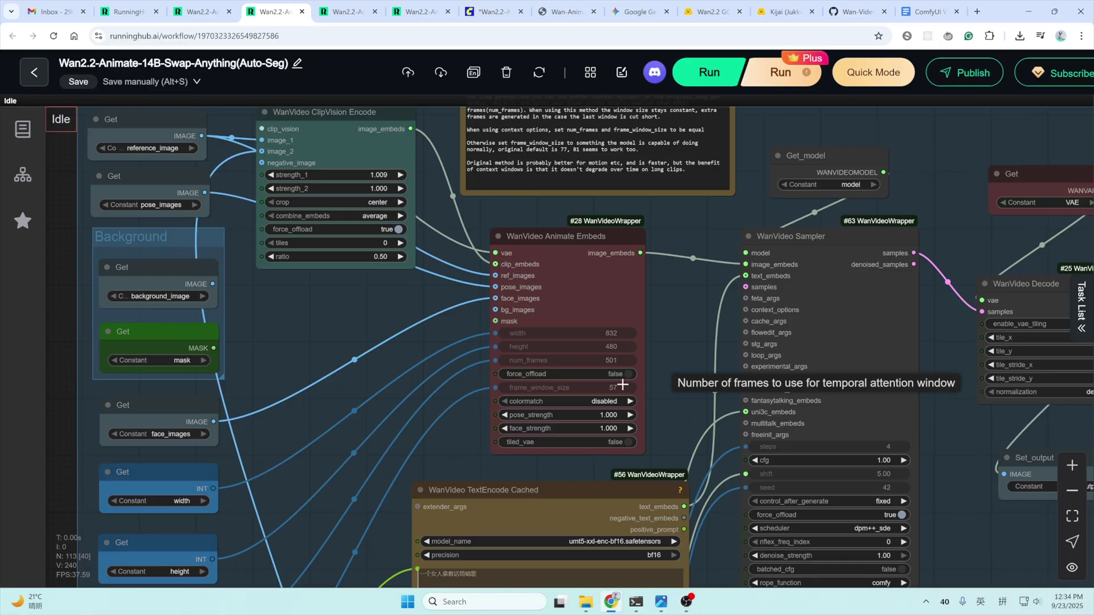
Pan the canvas from the sampler area toward the Models group.
drag(623, 385, 528, 379)
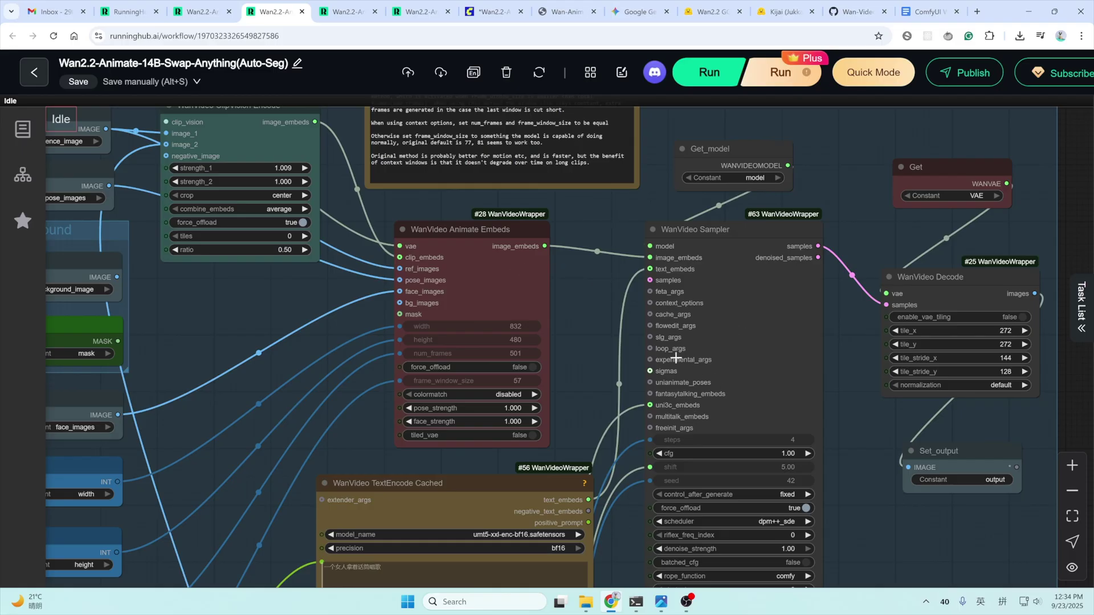
scroll(564, 475, down, 1)
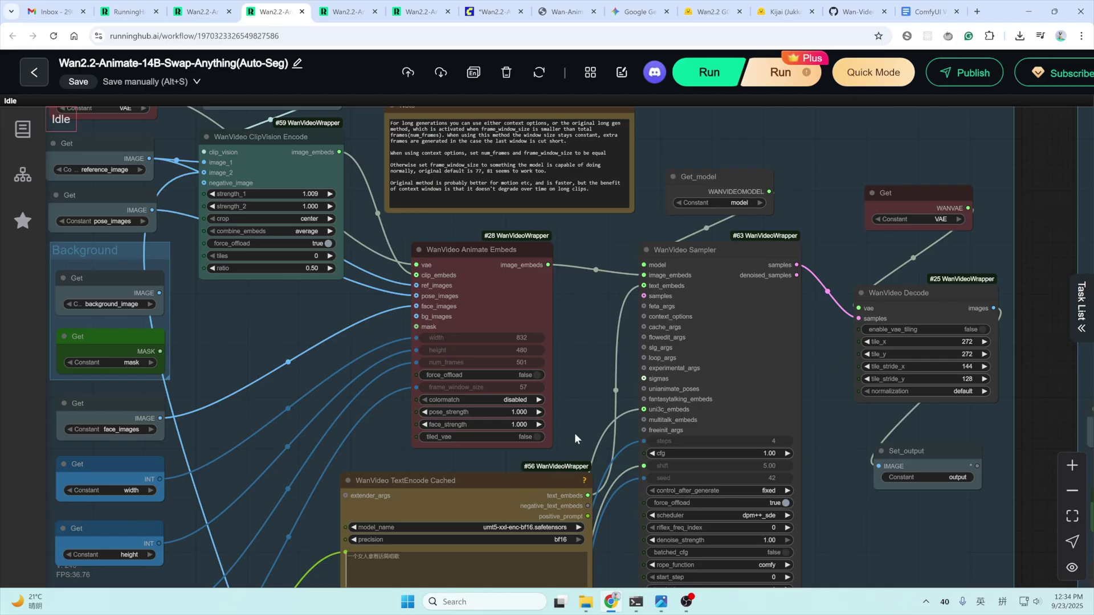
scroll(548, 475, down, 1)
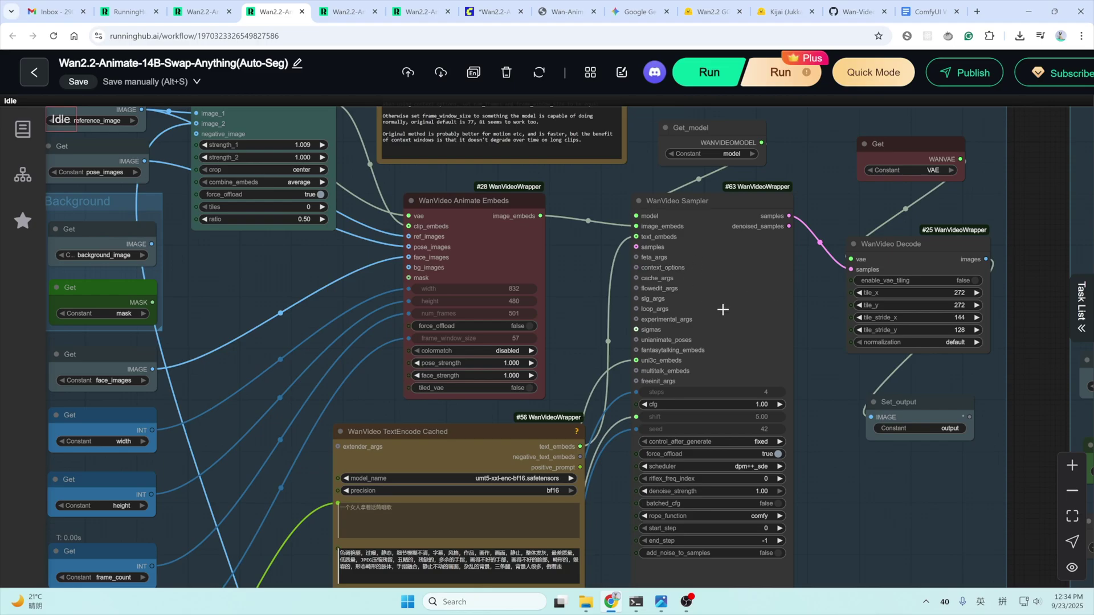
scroll(644, 357, up, 1)
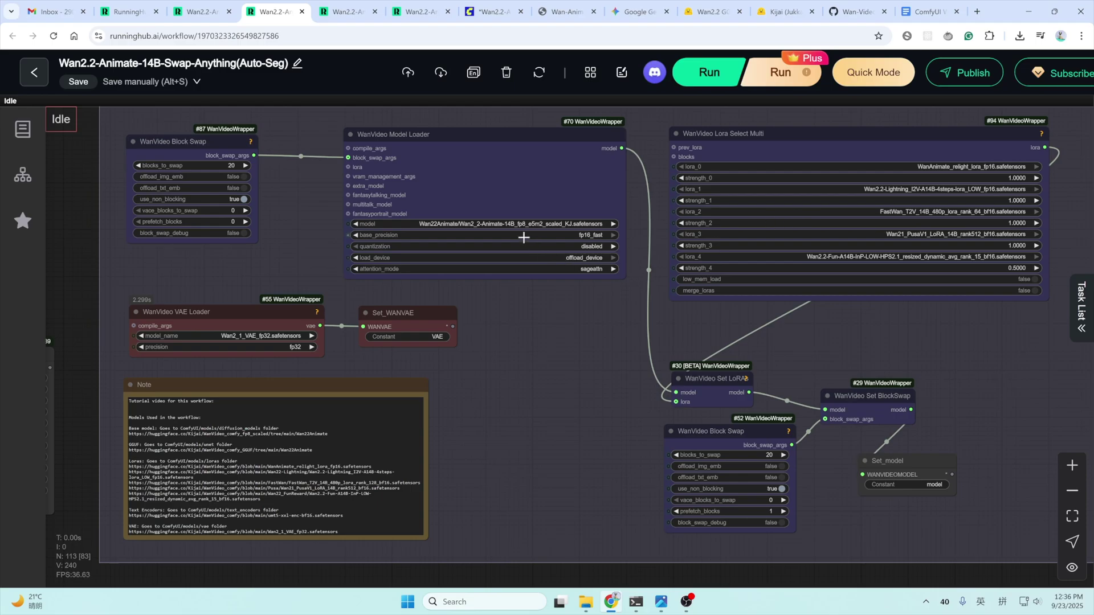
mouse_move(483, 225)
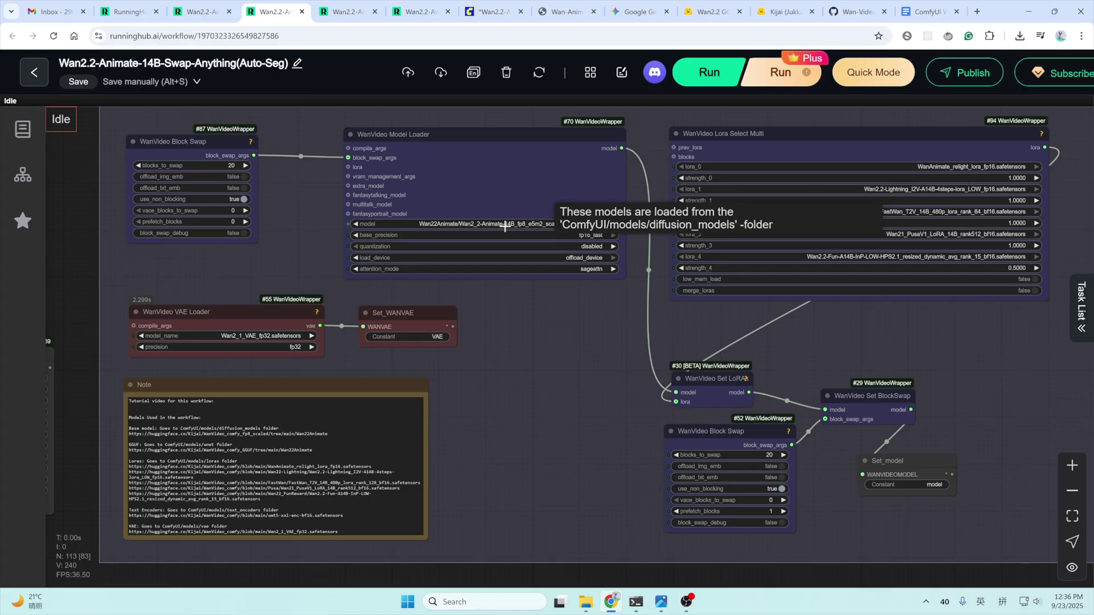
click(505, 227)
text(anim)
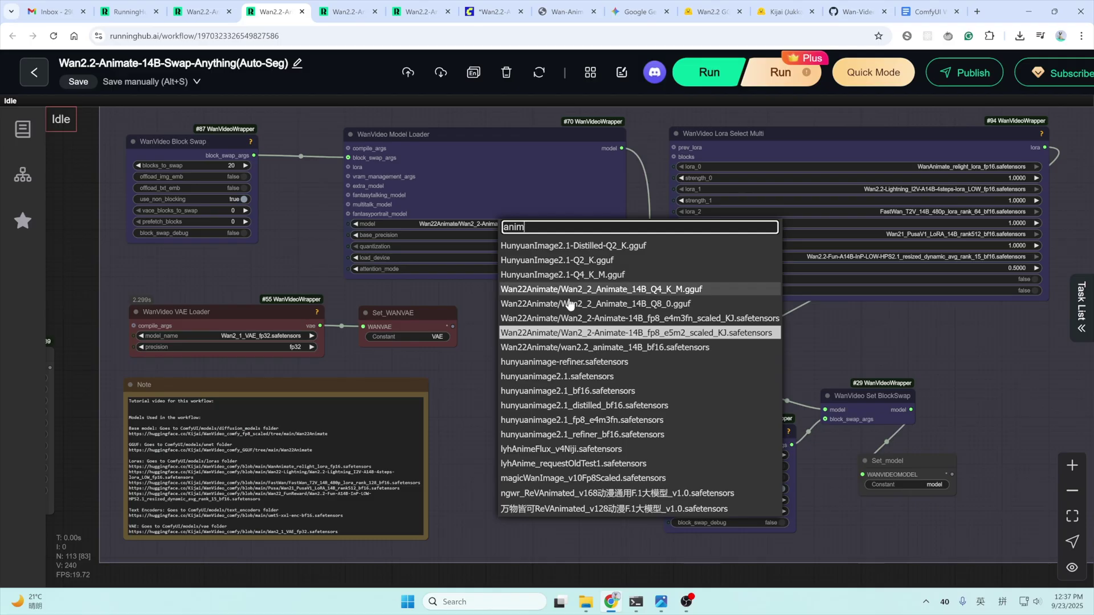
scroll(505, 428, down, 3)
drag(504, 428, 504, 273)
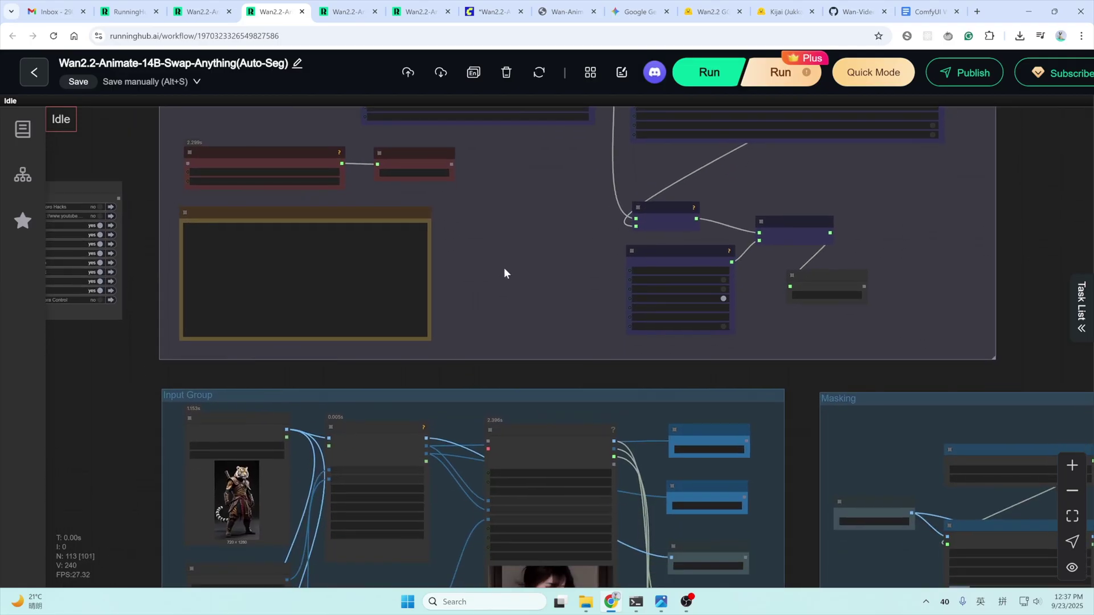
scroll(469, 384, up, 2)
scroll(490, 412, down, 3)
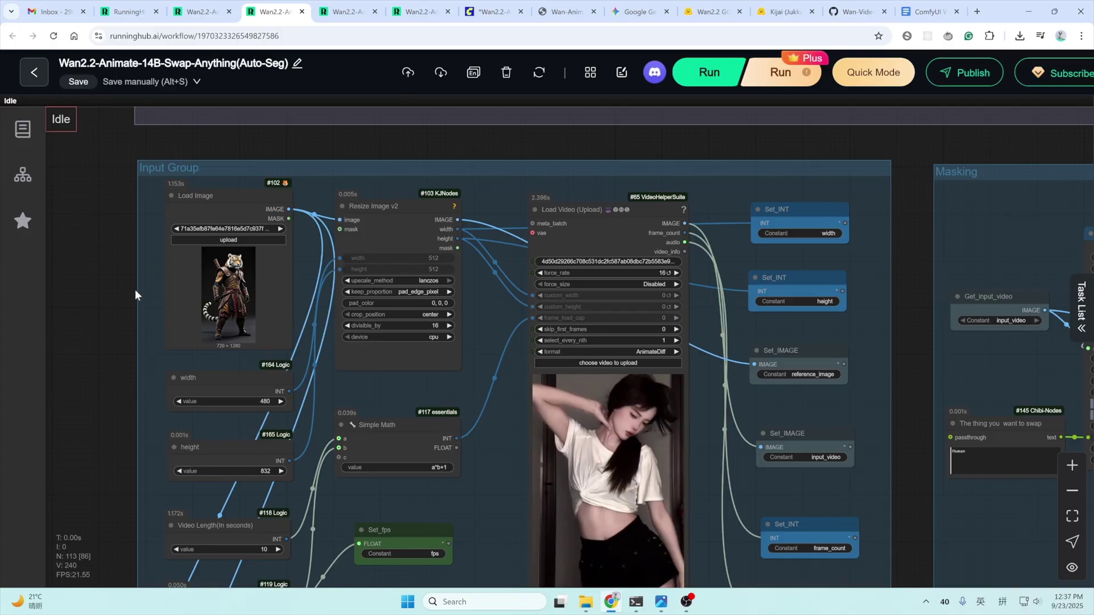
drag(189, 355, 215, 274)
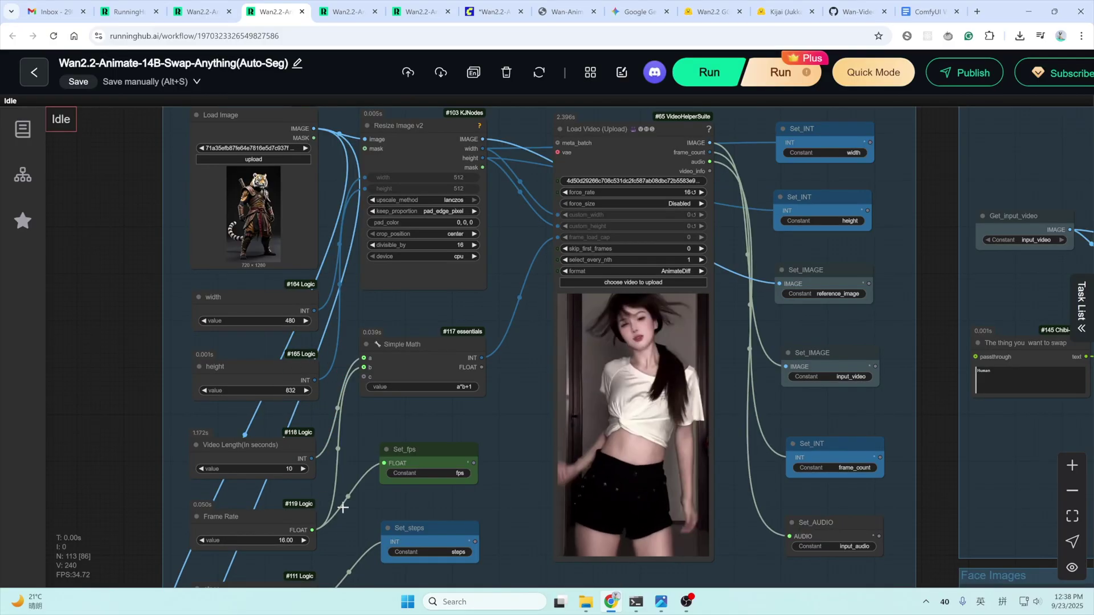
scroll(350, 496, down, 1)
scroll(359, 475, down, 4)
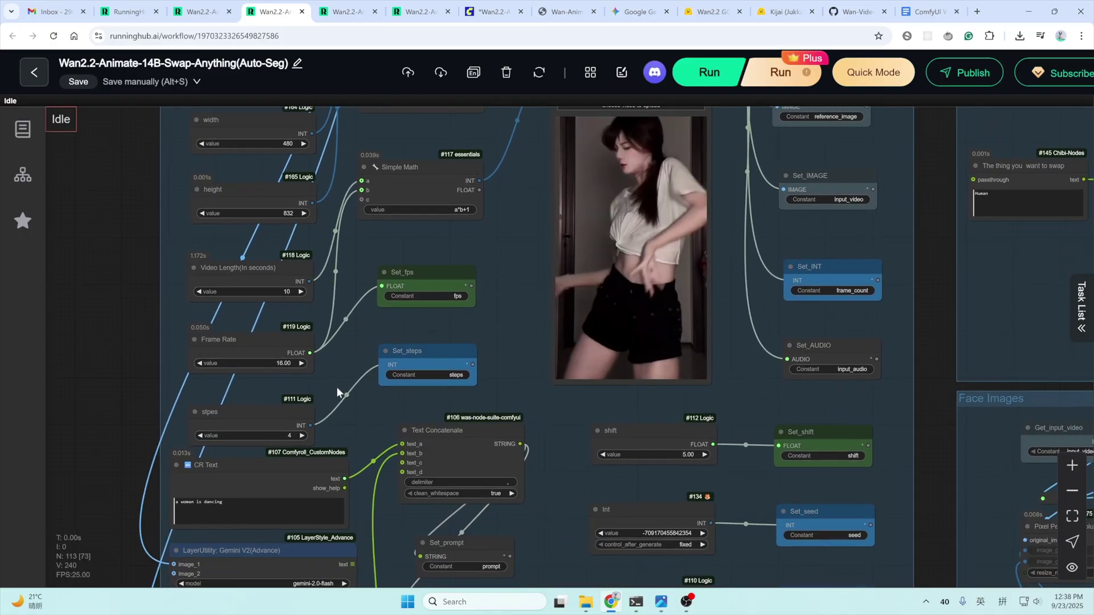
scroll(342, 440, down, 2)
scroll(369, 419, down, 2)
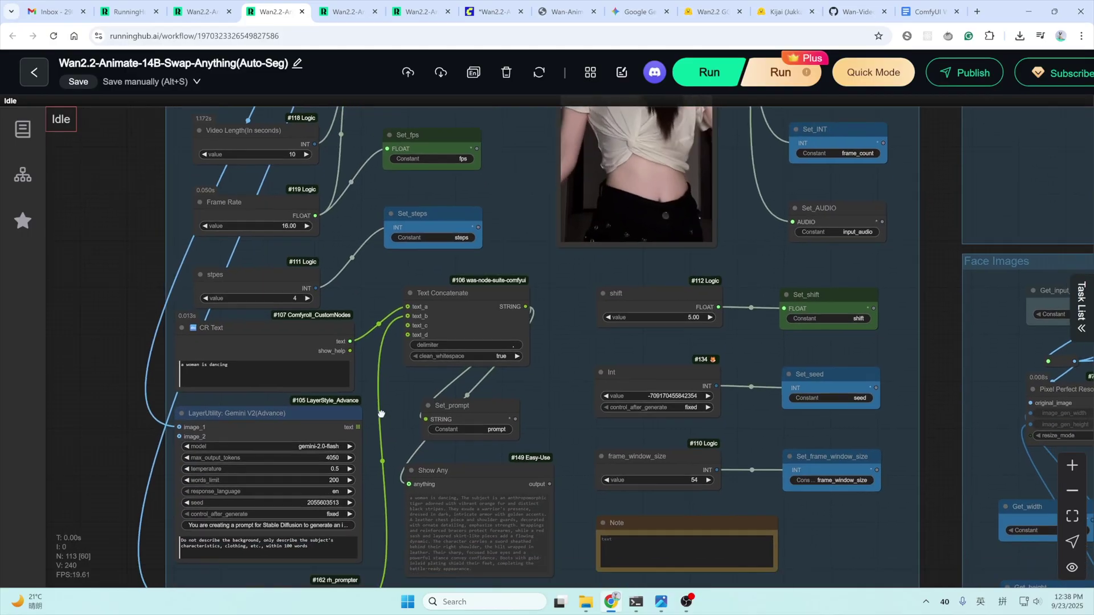
scroll(376, 414, down, 3)
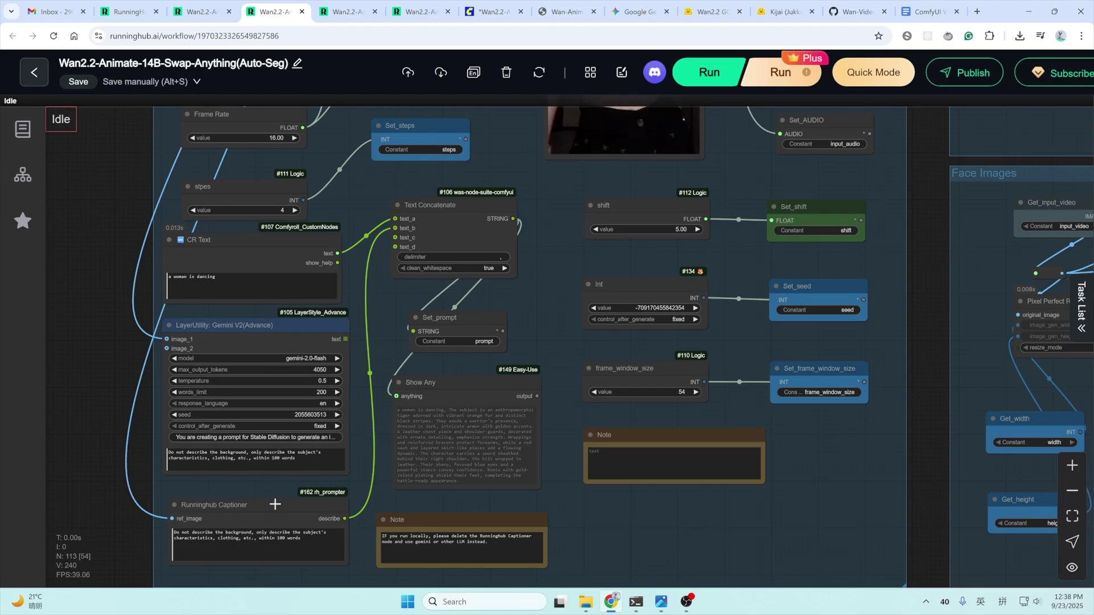
click(238, 519)
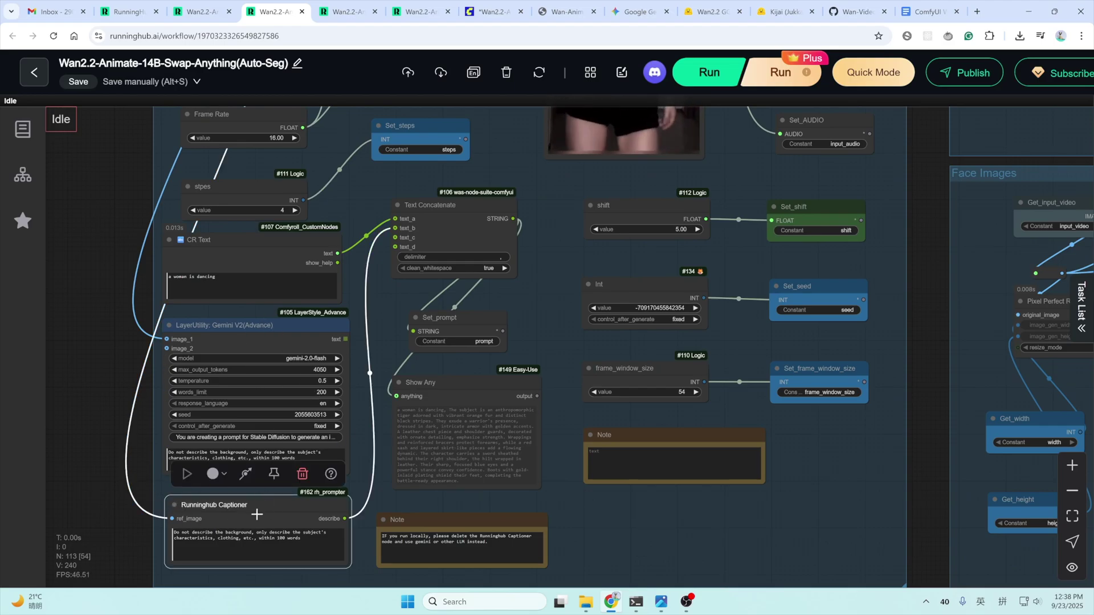
click(249, 339)
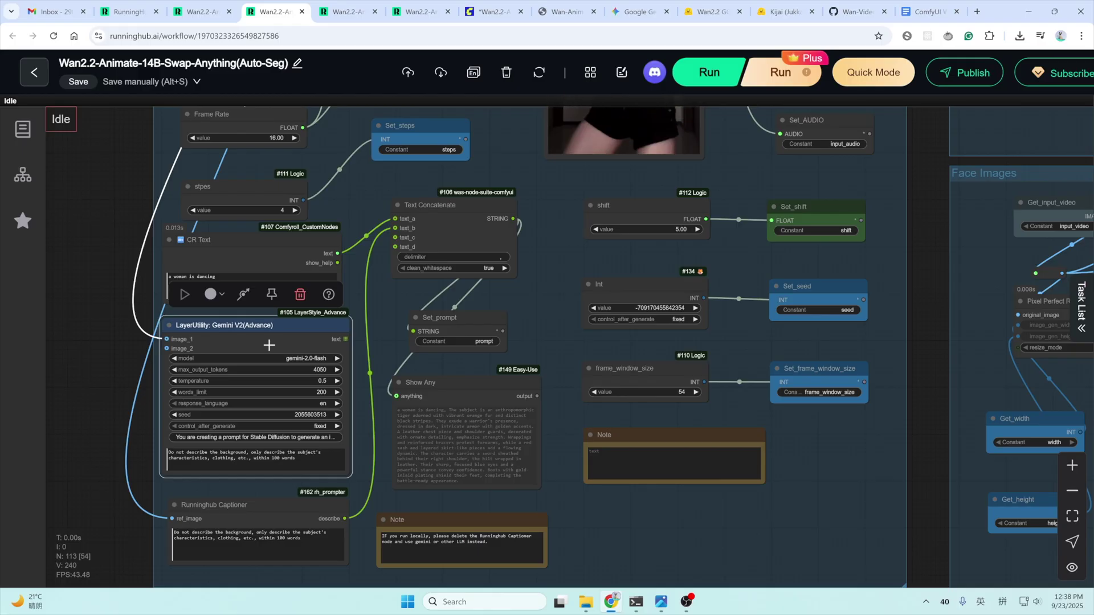
scroll(409, 453, down, 5)
scroll(406, 447, up, 3)
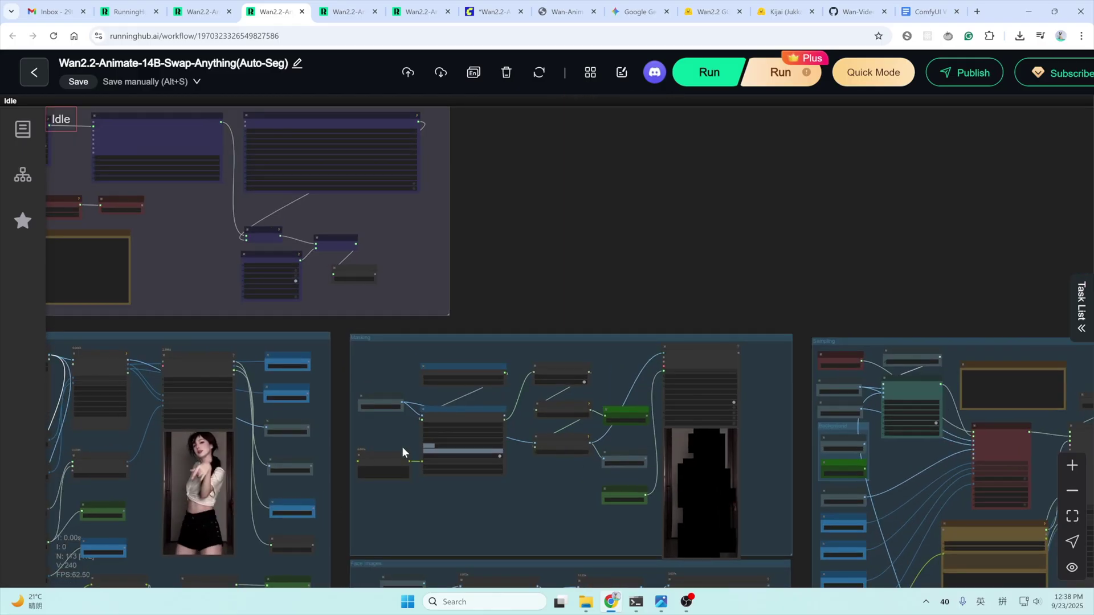
scroll(402, 446, up, 3)
scroll(430, 500, up, 3)
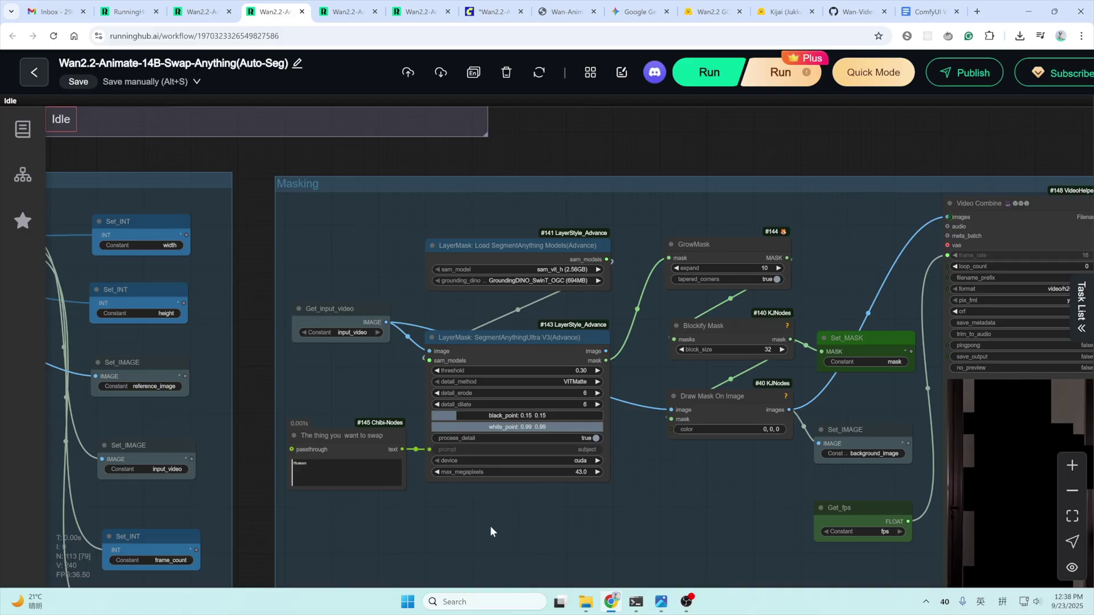
Pan around the Masking group, then out to an overview of the node groups.
drag(617, 505, 568, 476)
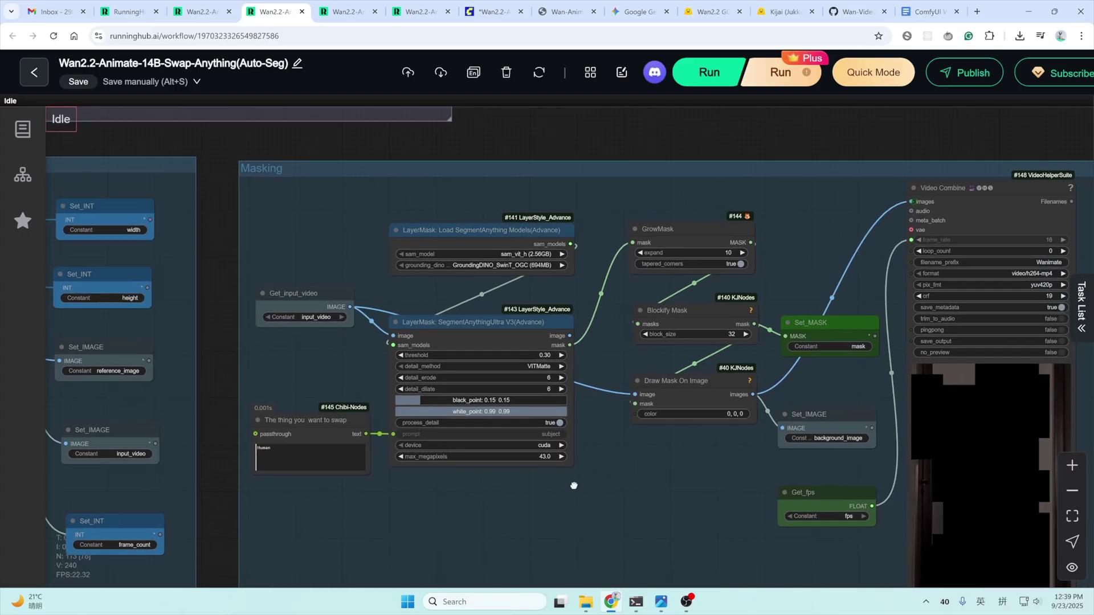
scroll(568, 475, down, 1)
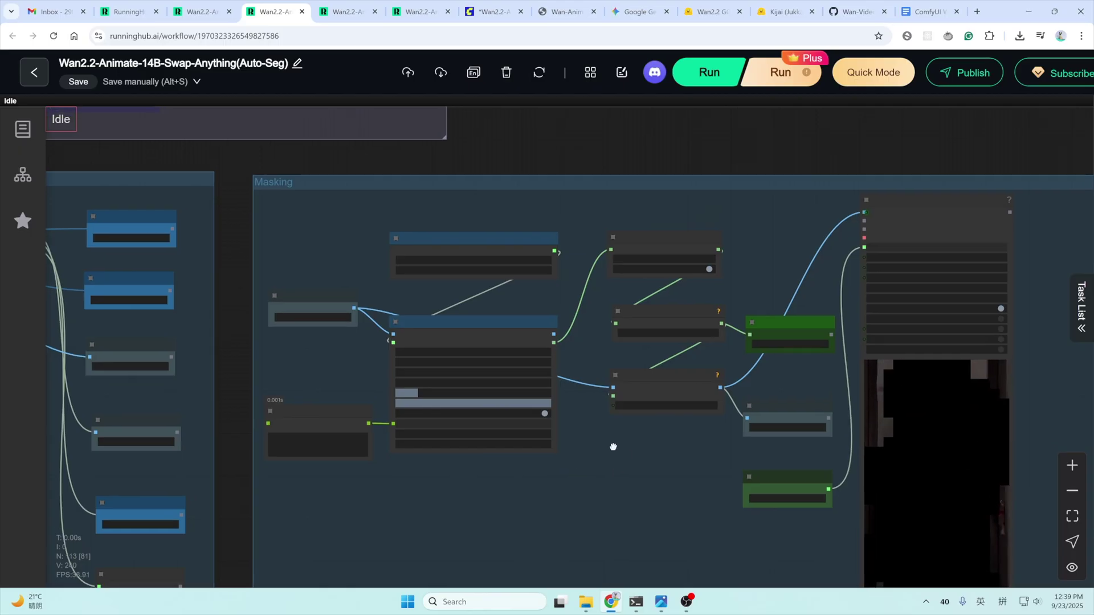
drag(613, 447, 576, 425)
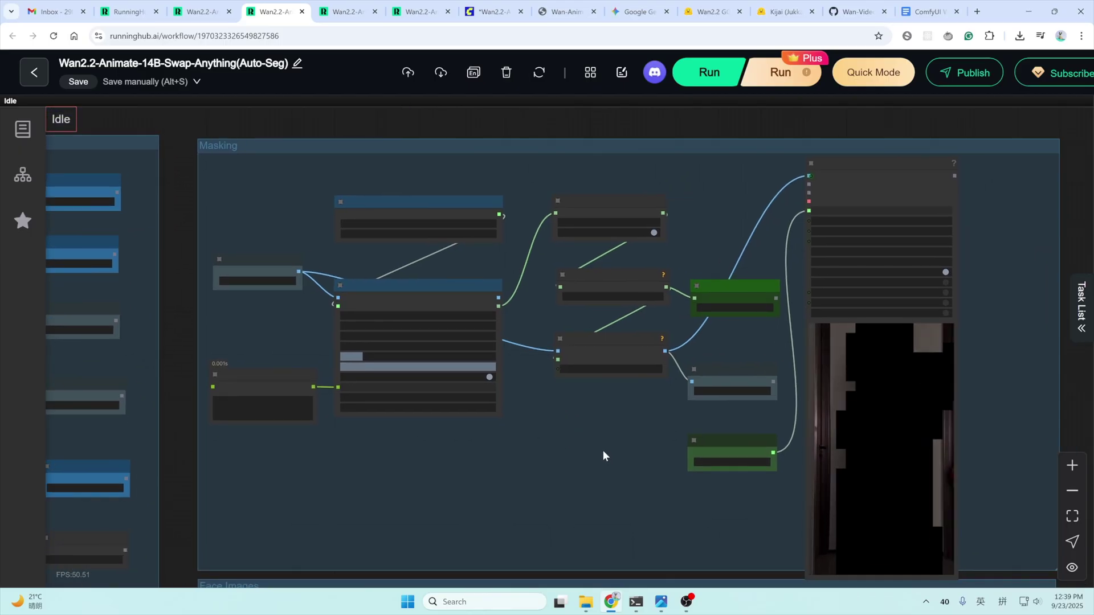
scroll(879, 453, down, 3)
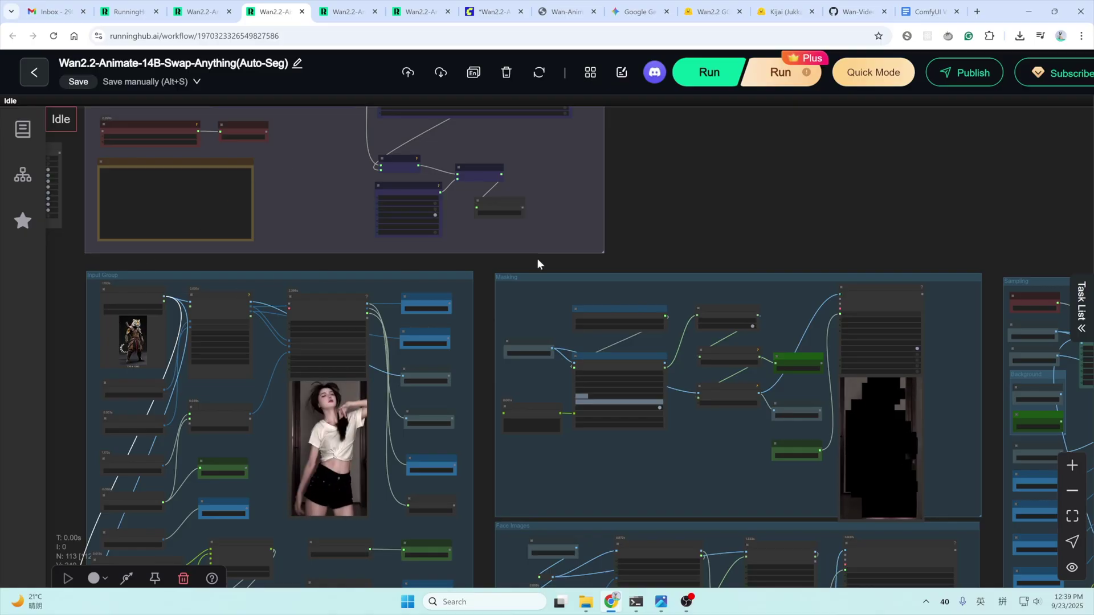
scroll(537, 258, down, 3)
drag(680, 241, 301, 154)
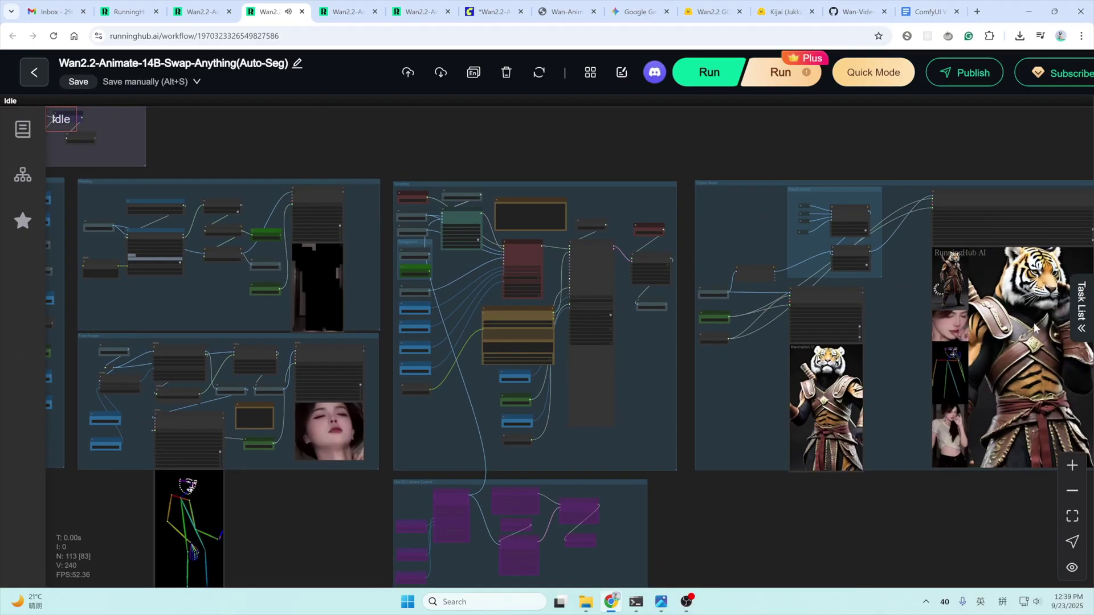
scroll(352, 409, up, 10)
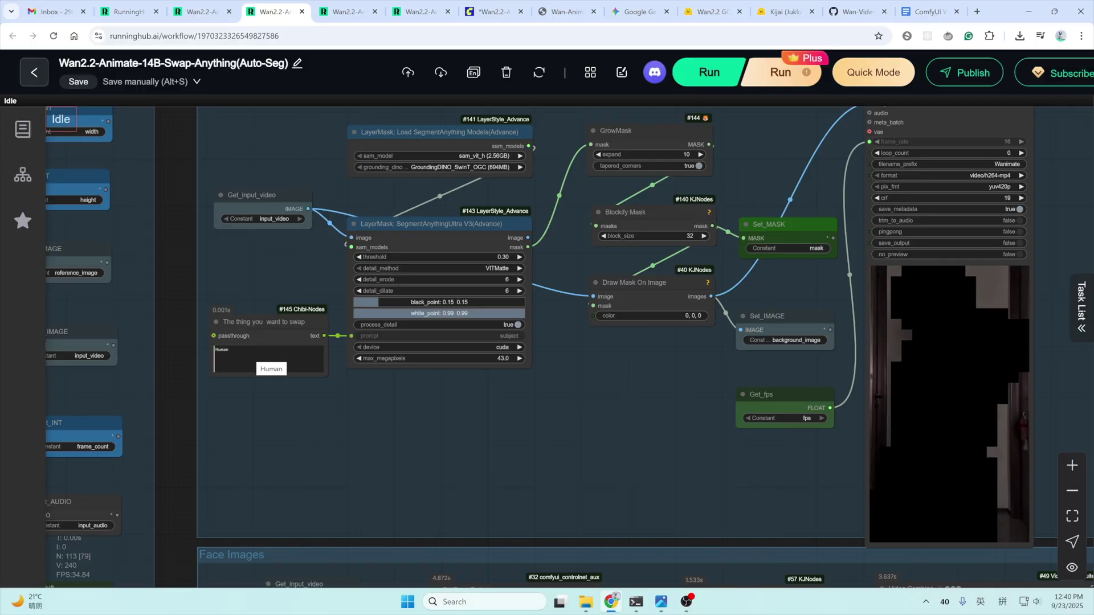
drag(356, 434, 554, 463)
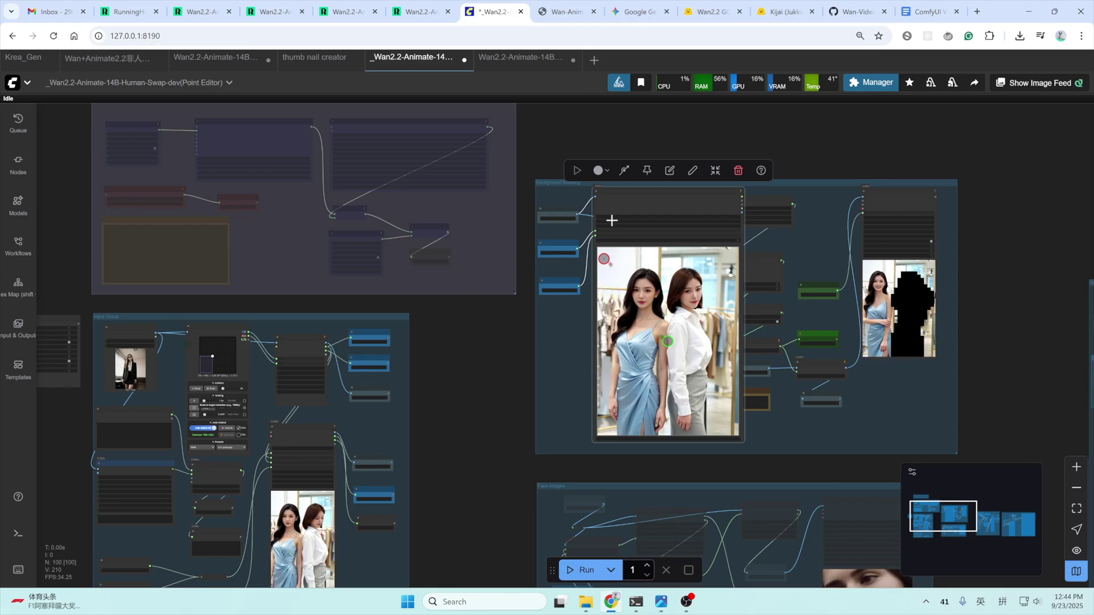
Add negative points on the right woman's shoulder and collar and a positive point on the left woman's arm.
shift+right_click(639, 320)
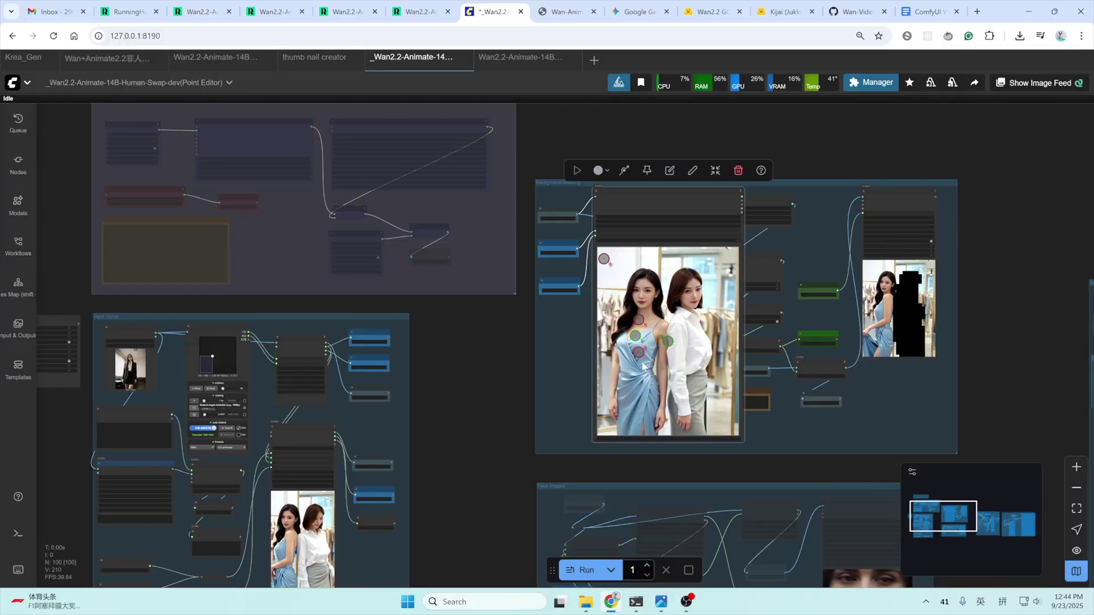
scroll(741, 192, up, 5)
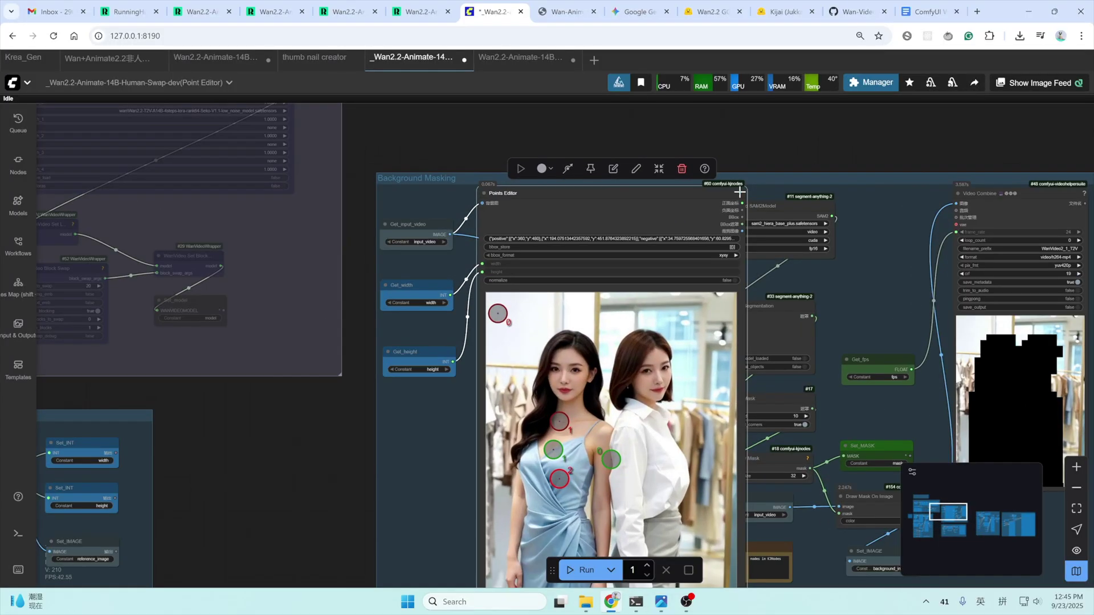
mouse_move(667, 201)
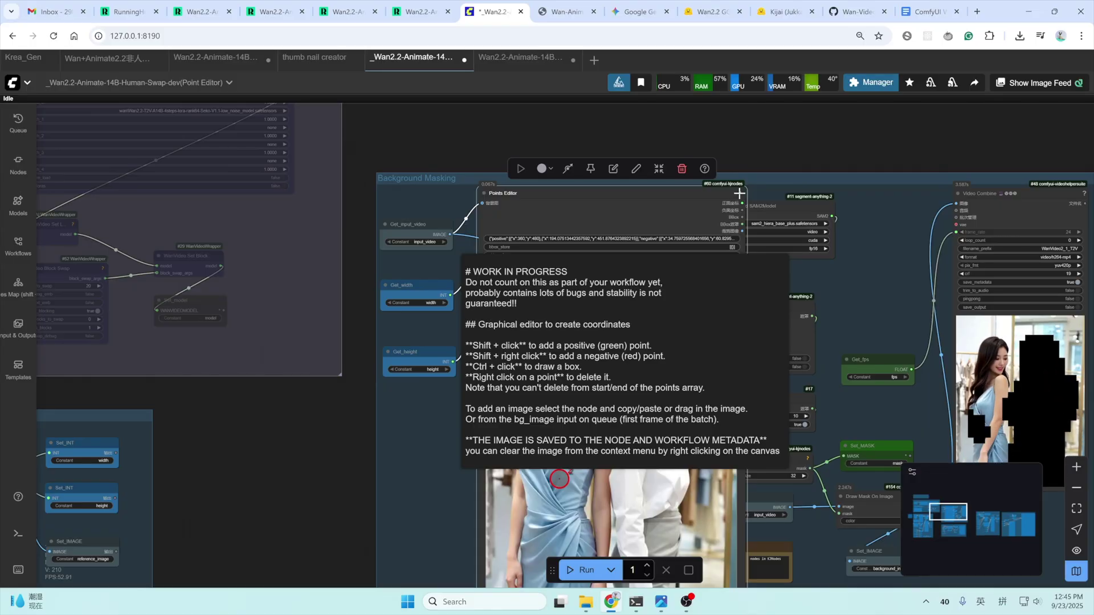
scroll(485, 369, down, 3)
scroll(485, 371, down, 1)
scroll(477, 397, down, 1)
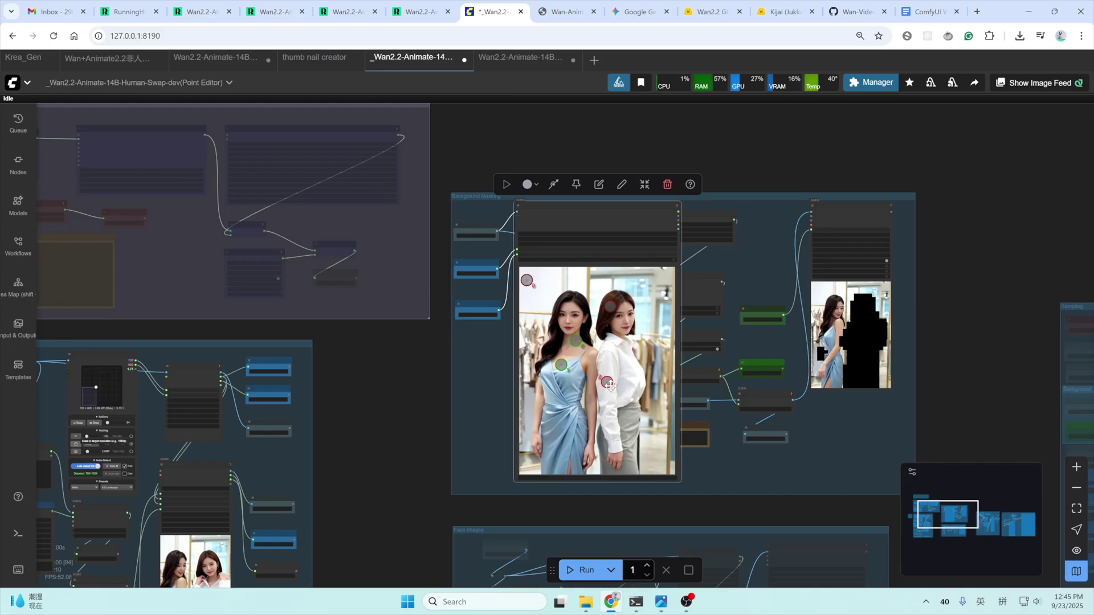
shift+right_click(620, 344)
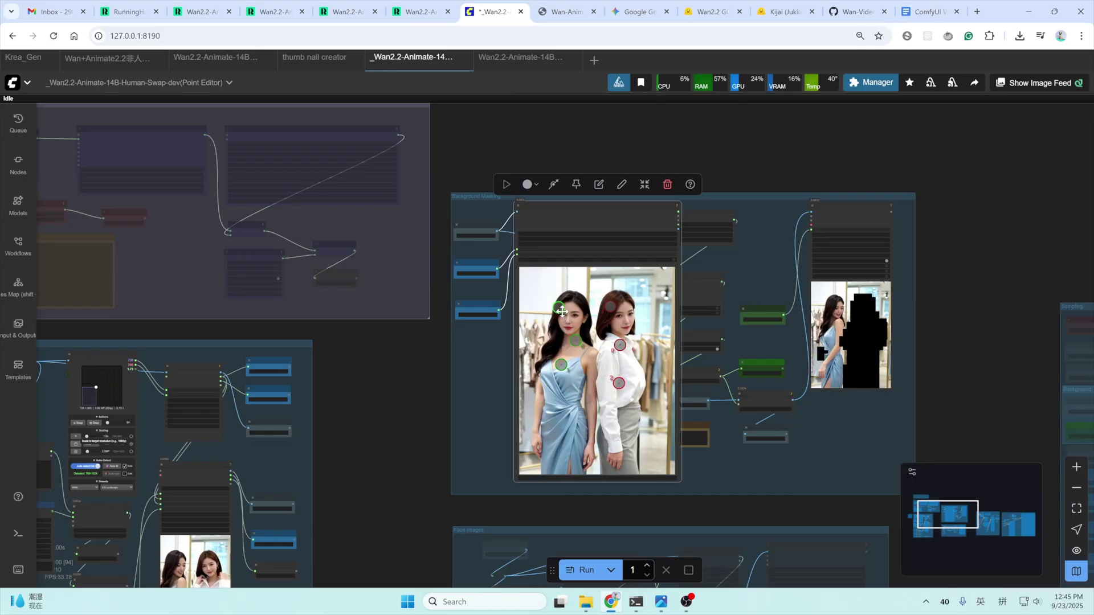
shift+click(543, 379)
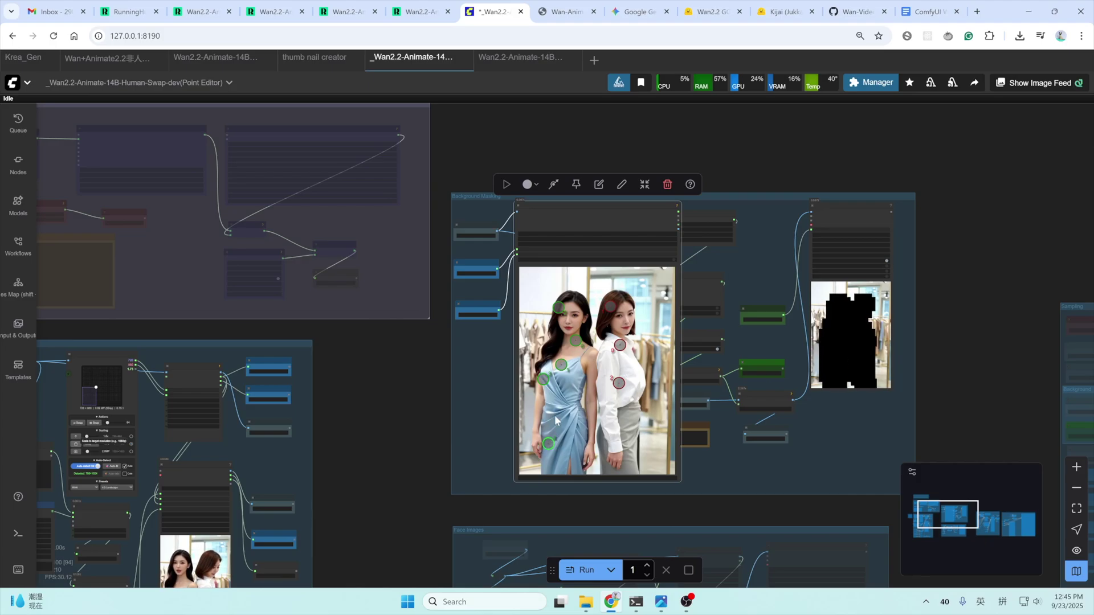
Place six negative points on the background around the two women.
shift+right_click(524, 404)
shift+right_click(526, 336)
shift+right_click(530, 279)
shift+right_click(585, 280)
shift+right_click(604, 408)
shift+right_click(606, 458)
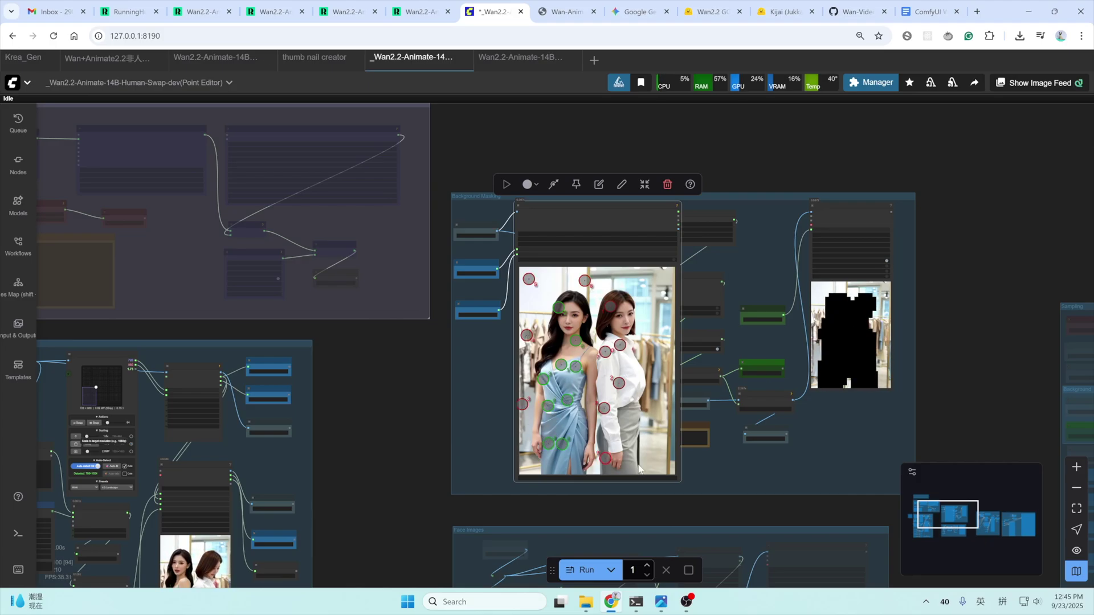
Exclude more background and the right woman, then run the workflow to regenerate the mask.
shift+right_click(655, 316)
shift+right_click(652, 280)
shift+right_click(615, 268)
shift+right_click(555, 276)
shift+right_click(532, 301)
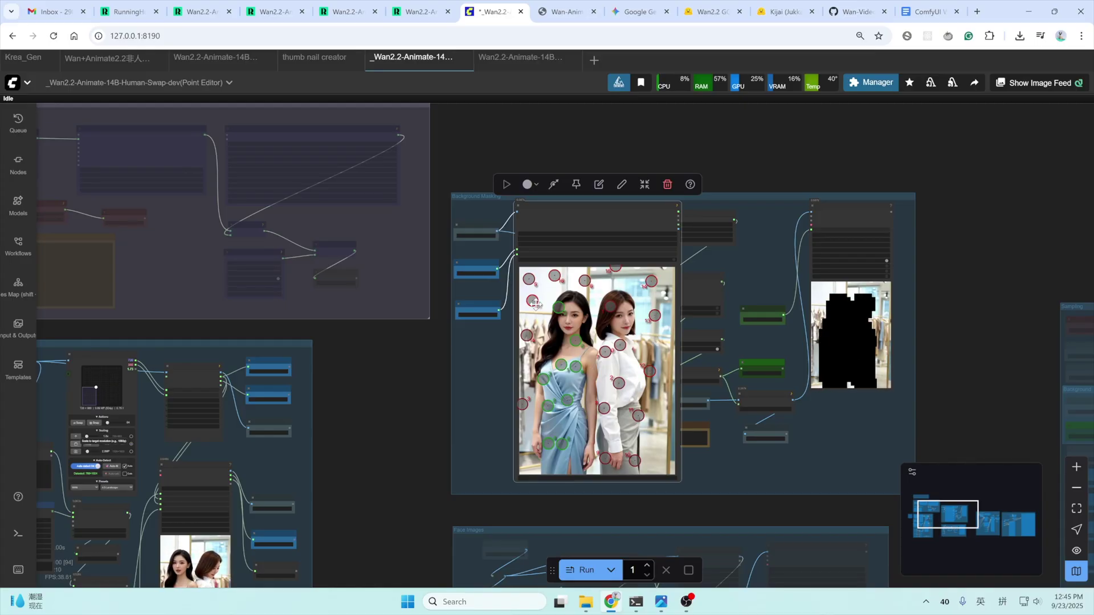
click(585, 571)
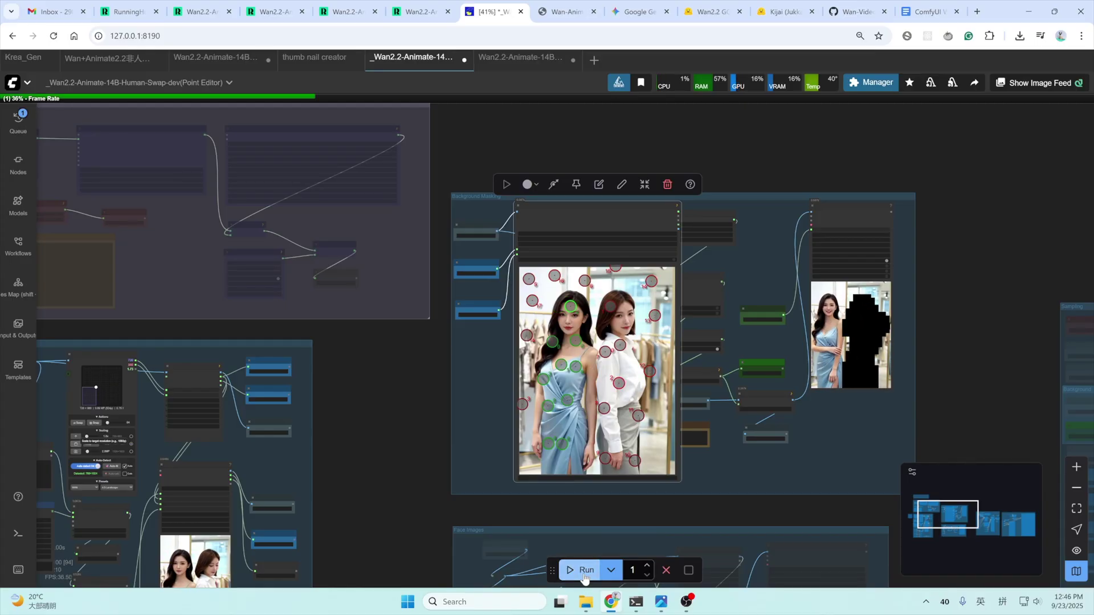
drag(830, 344, 684, 402)
scroll(685, 404, up, 4)
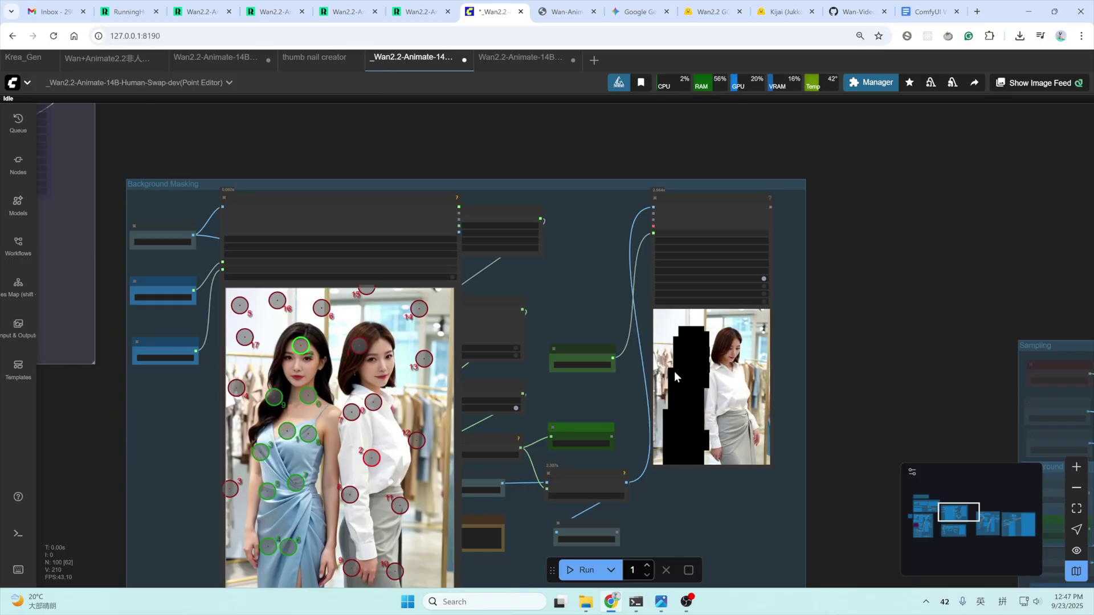
scroll(684, 407, down, 3)
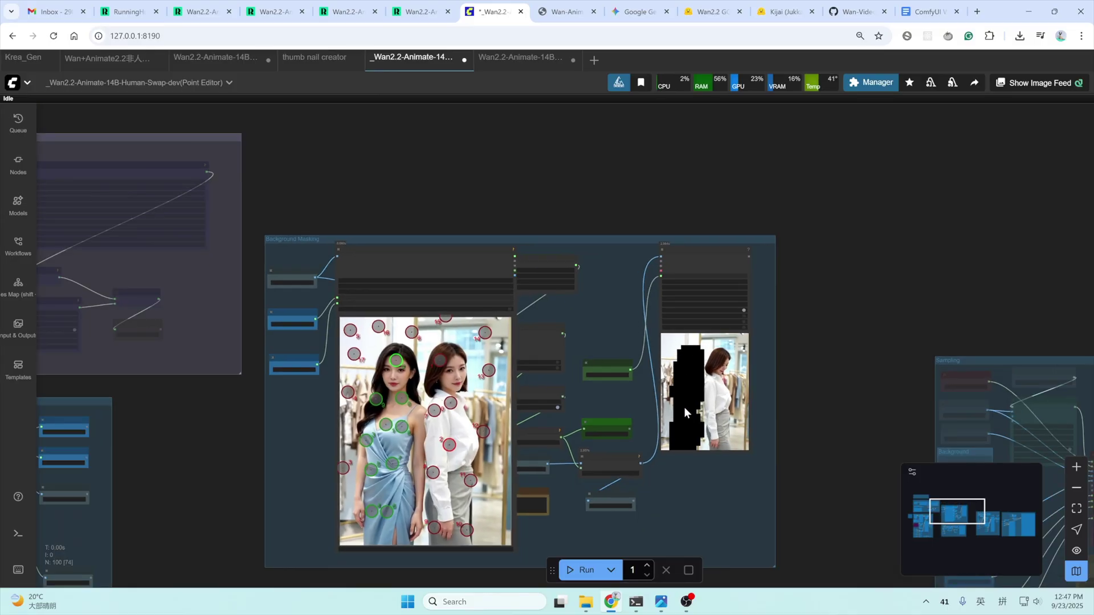
scroll(684, 407, down, 4)
scroll(684, 407, down, 1)
drag(402, 493, 442, 450)
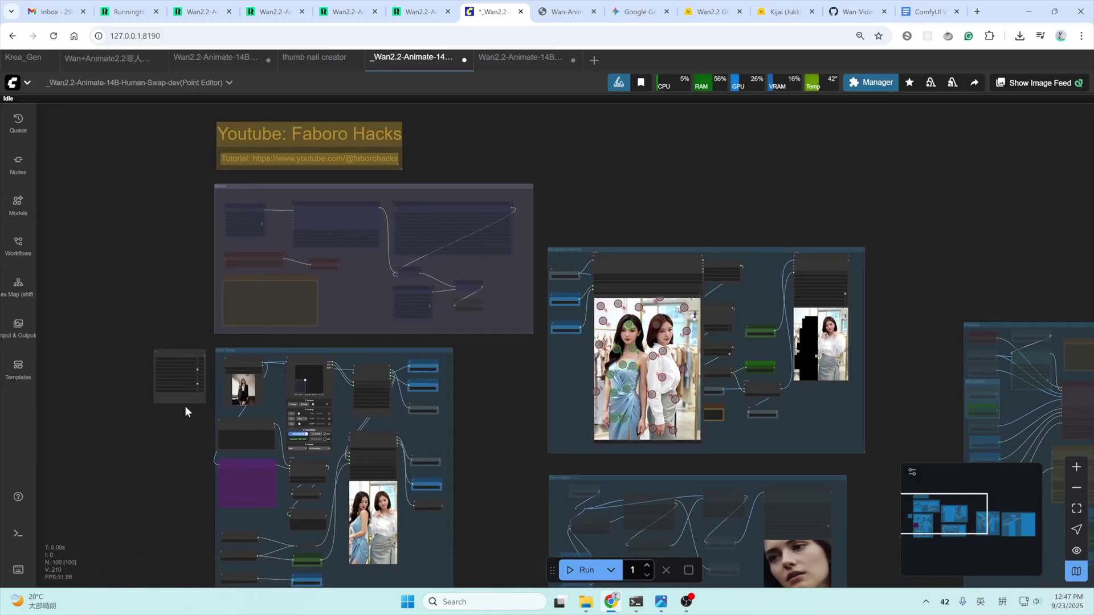
scroll(186, 411, up, 5)
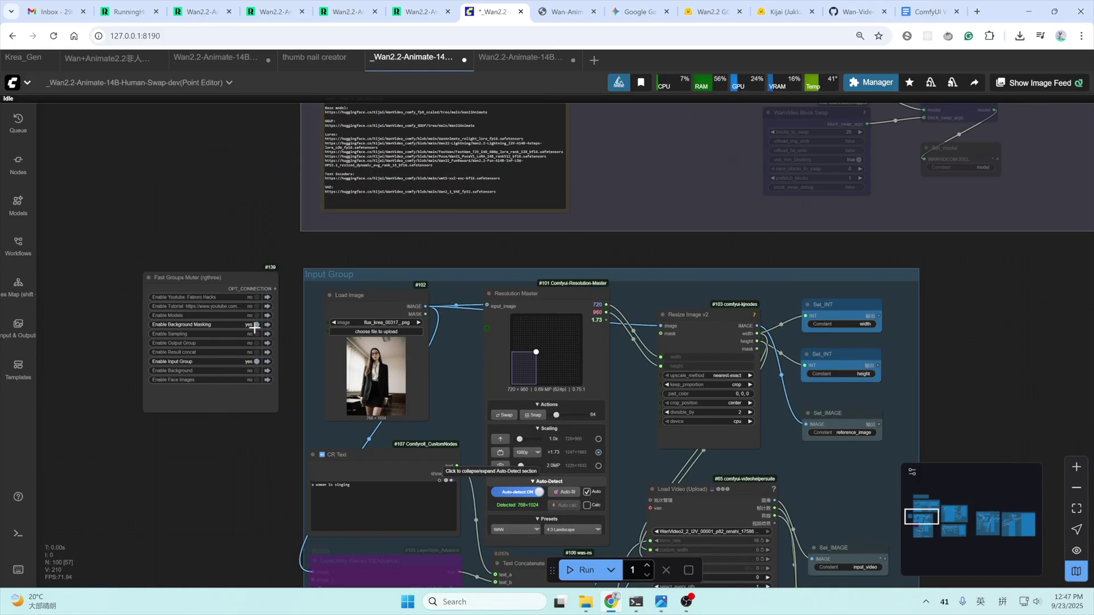
click(216, 364)
scroll(146, 446, down, 3)
scroll(146, 445, down, 3)
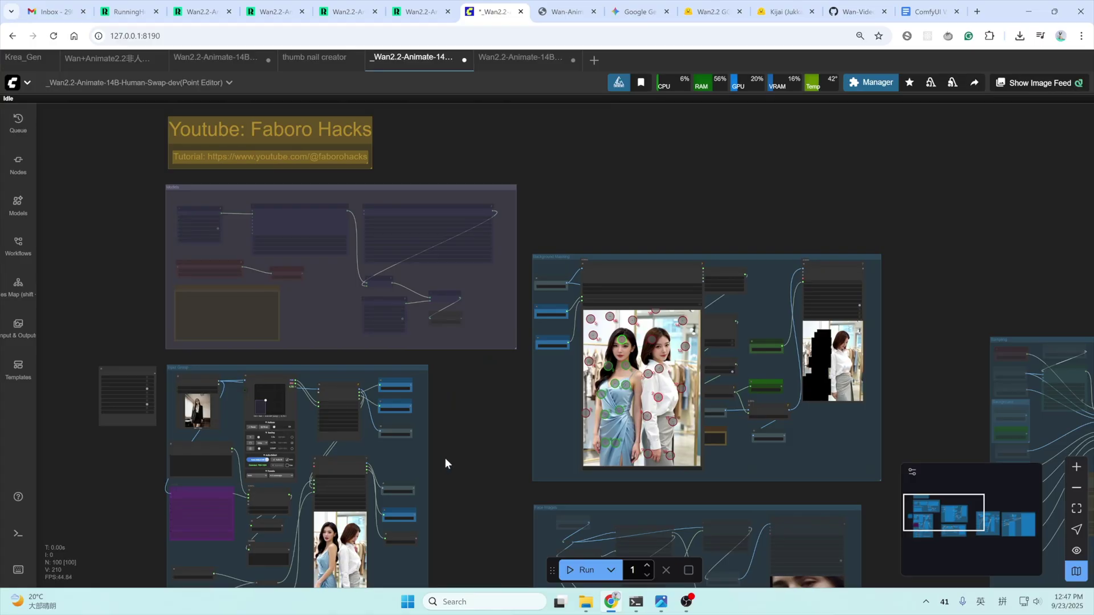
drag(444, 464, 418, 403)
scroll(451, 384, down, 3)
scroll(965, 405, down, 2)
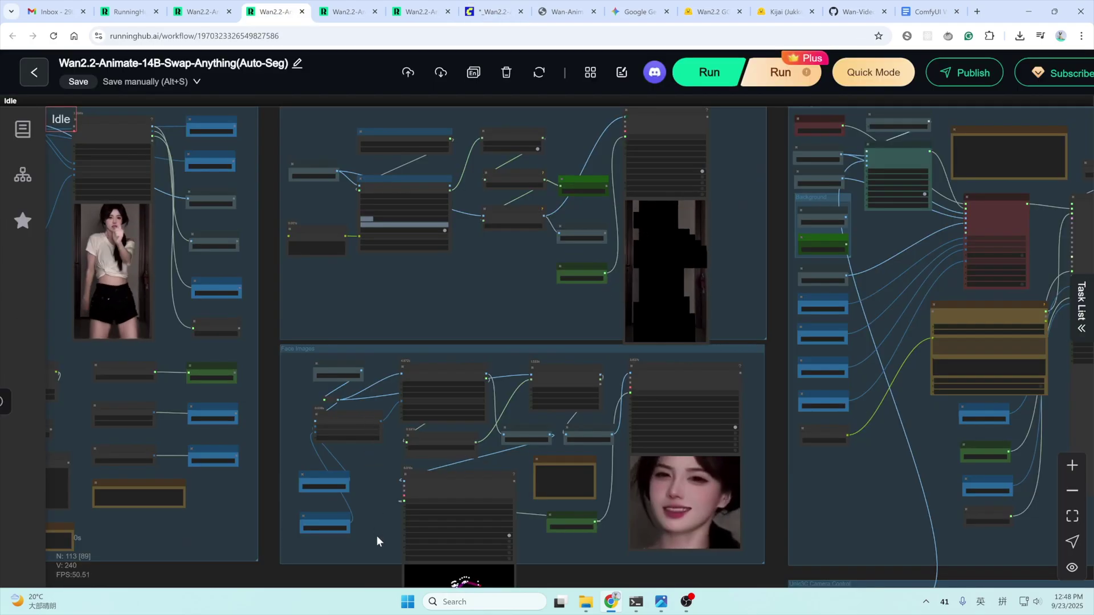
scroll(379, 514, down, 1)
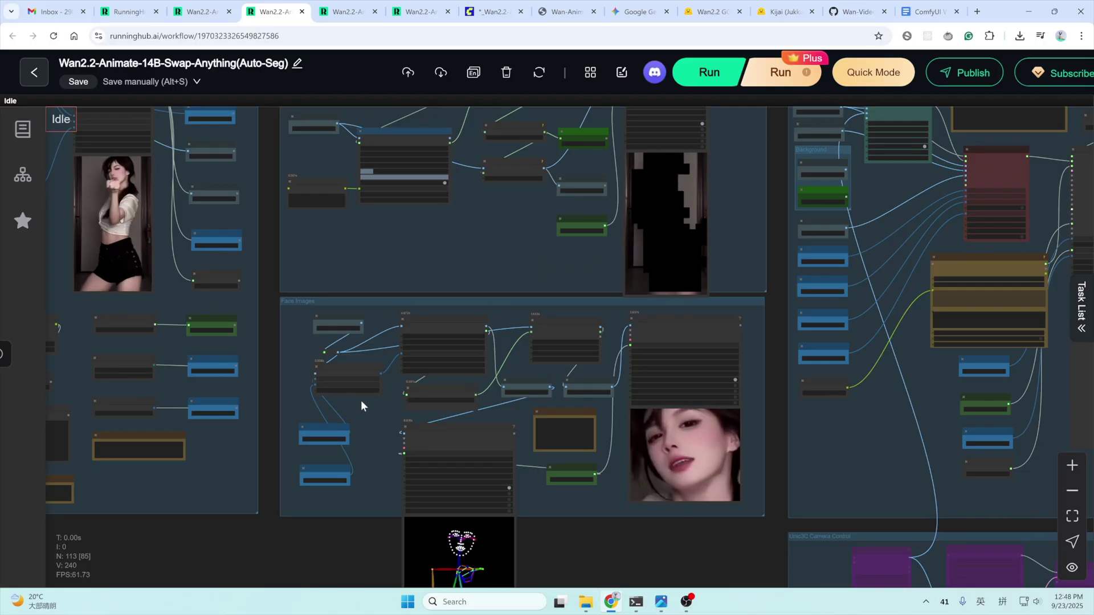
scroll(394, 390, up, 4)
scroll(395, 390, up, 3)
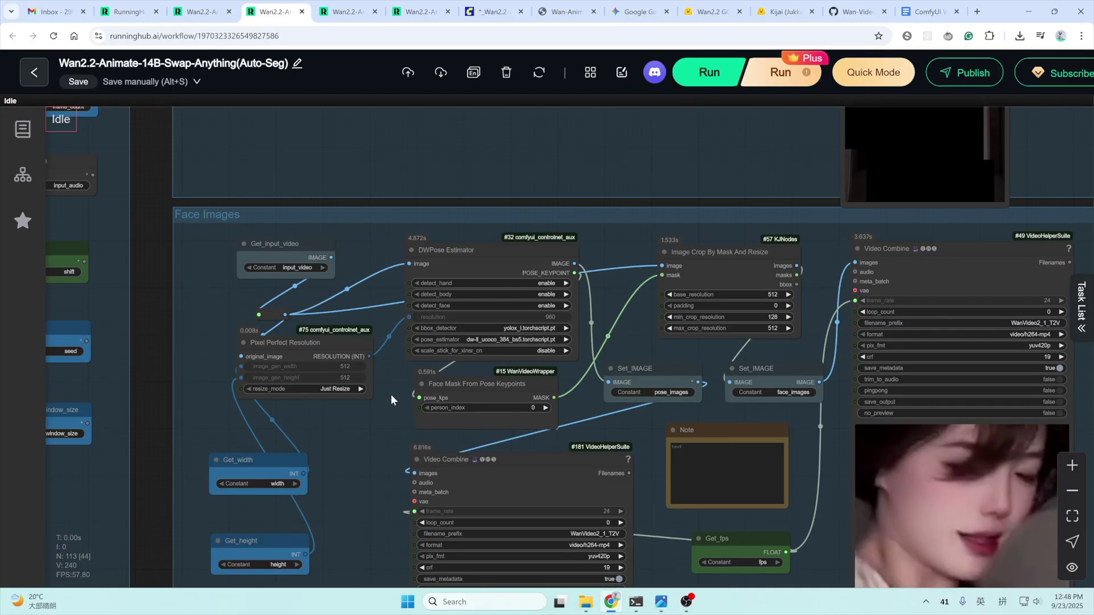
Pan across the Face Images nodes toward the sampling nodes.
drag(362, 452, 333, 447)
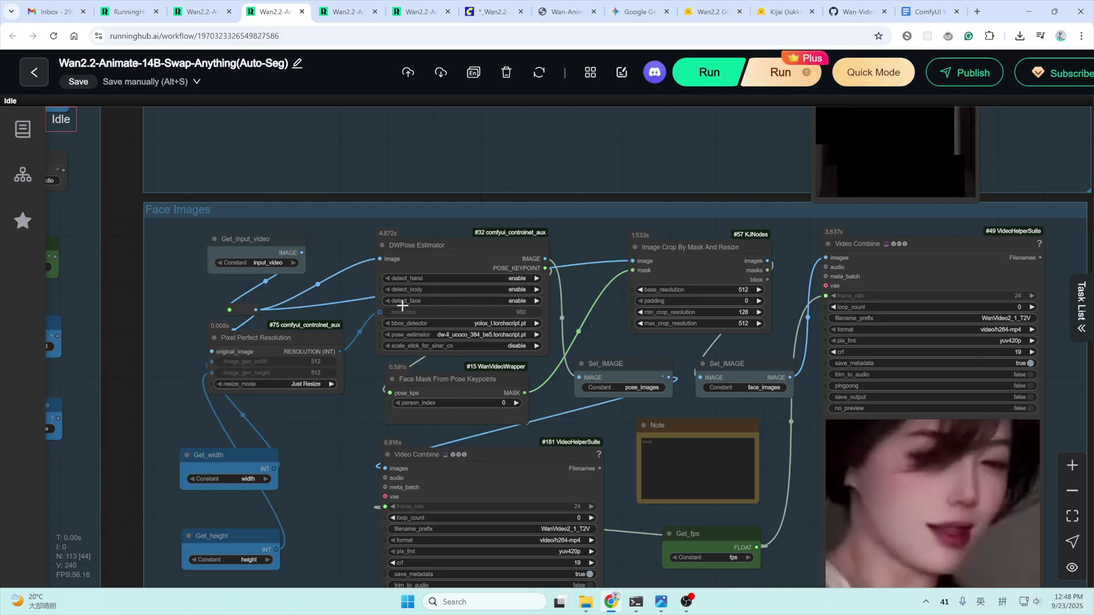
scroll(429, 424, down, 5)
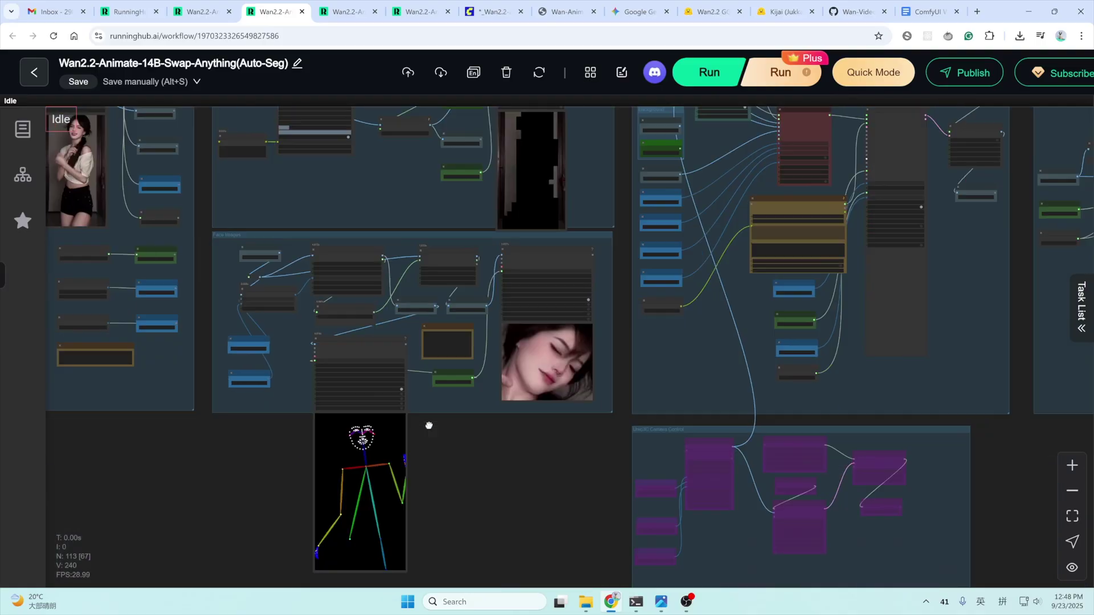
drag(429, 425, 323, 390)
scroll(545, 415, up, 2)
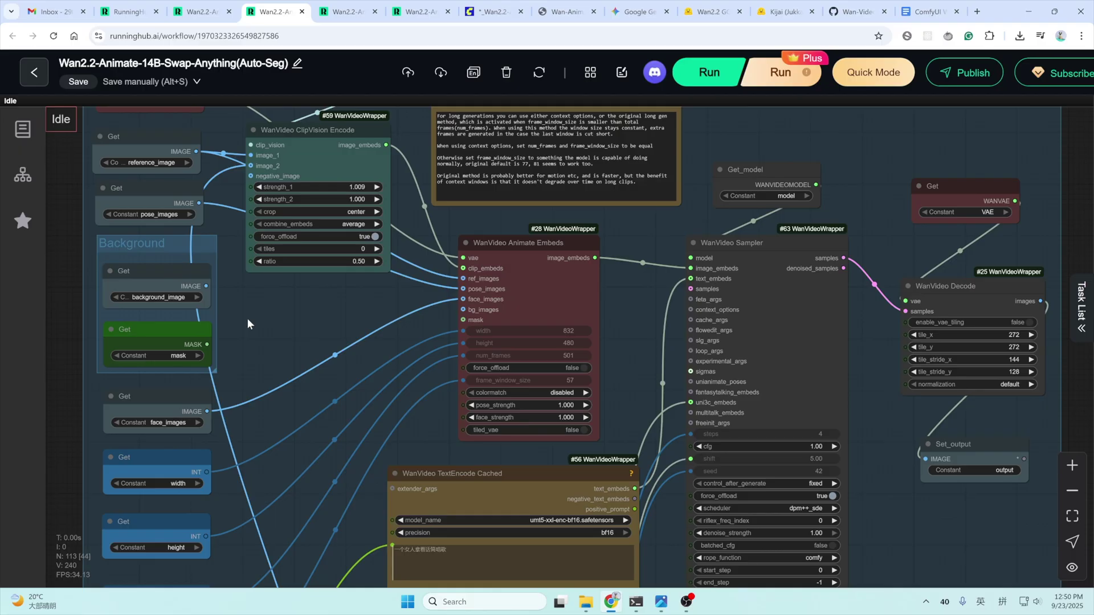
Open the Task List panel to show the generated results.
click(1079, 329)
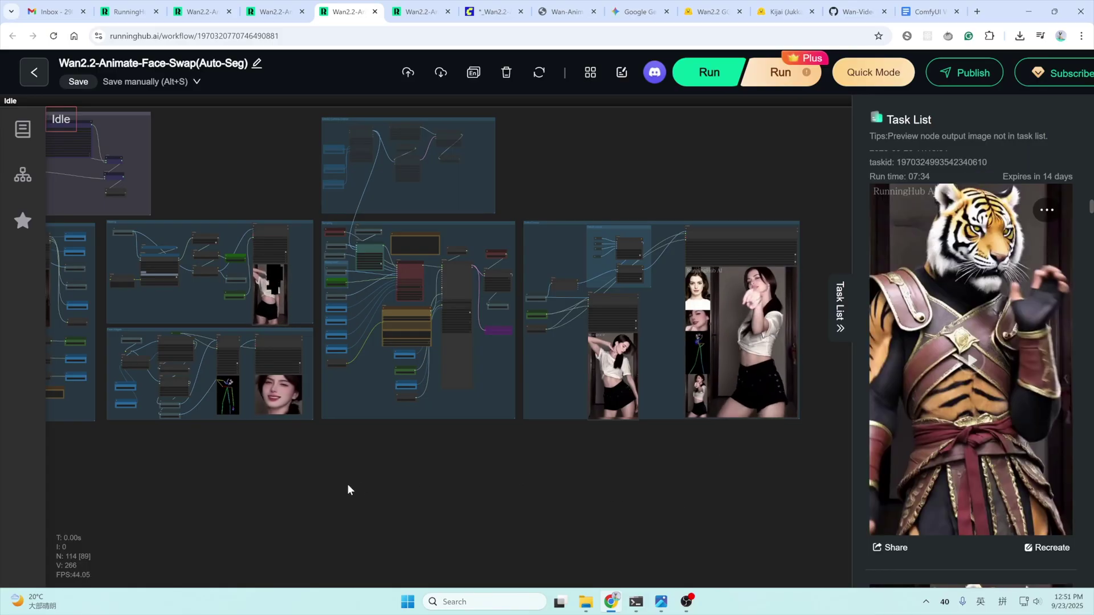
Shift the Face-Swap view, then move on to the Clothes-Try-On workflow with Ctrl+Tab.
drag(239, 508, 424, 535)
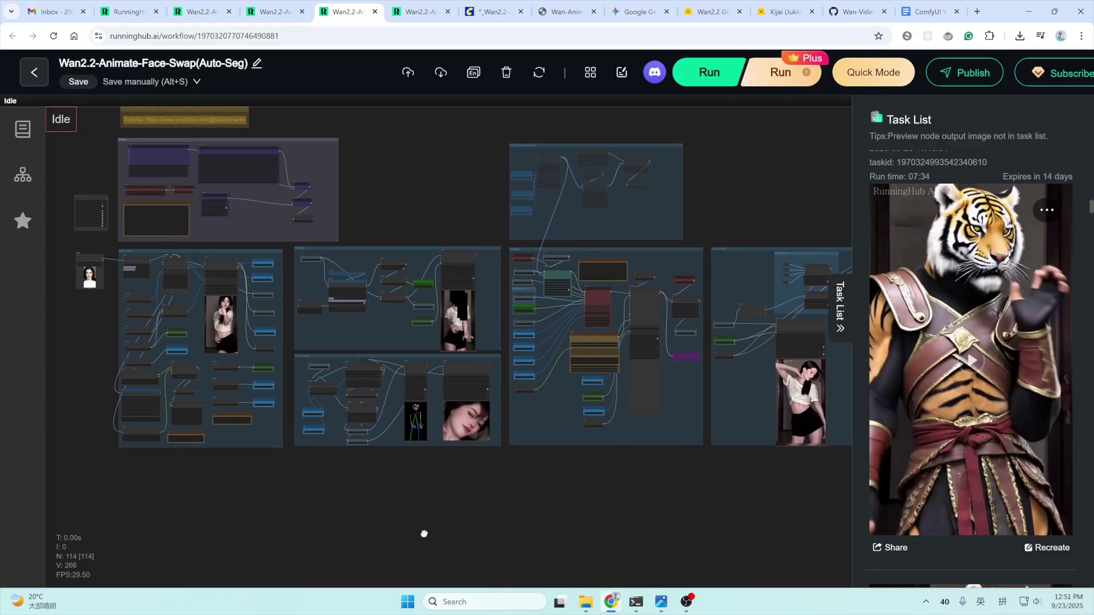
scroll(425, 548, up, 1)
scroll(353, 324, up, 3)
scroll(388, 430, up, 5)
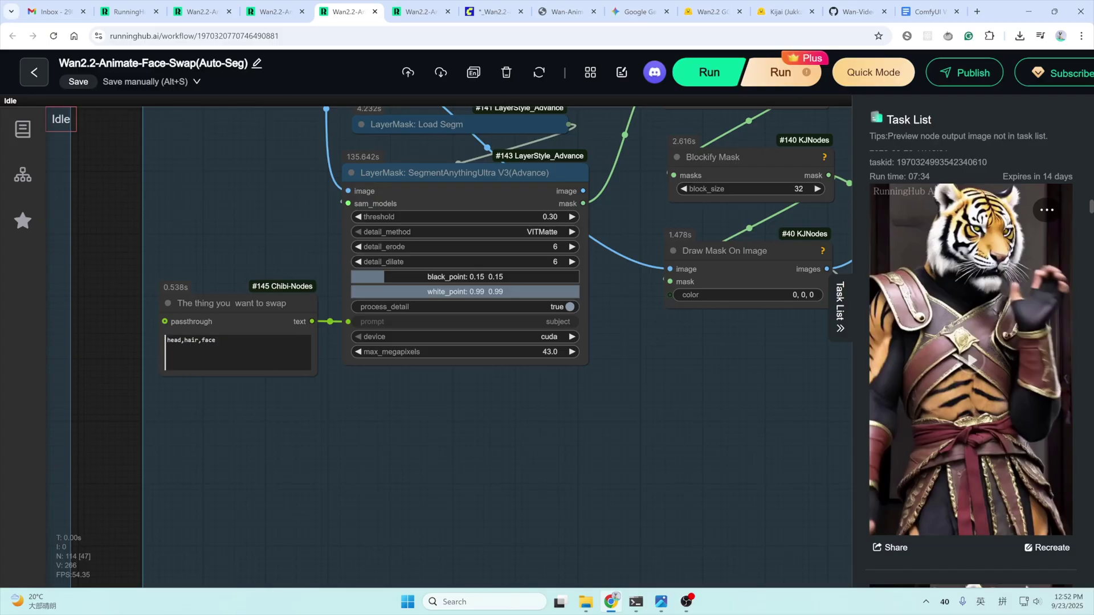
key(ctrl+Tab)
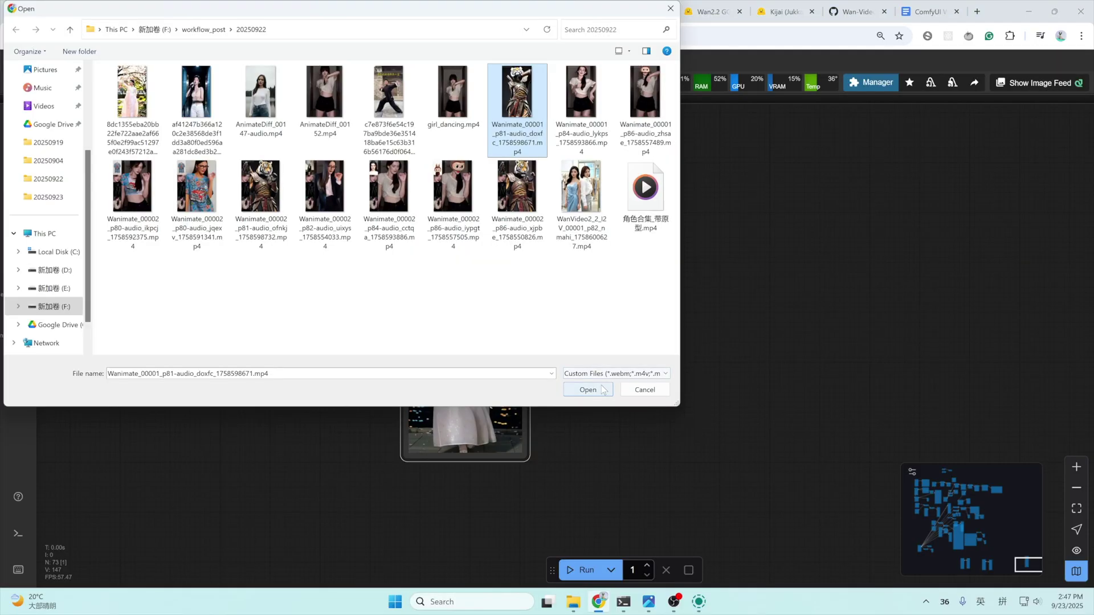
Load Wanimate_00001_p81-audio_doxfc_1758598671.mp4 into the Load Video node.
click(589, 391)
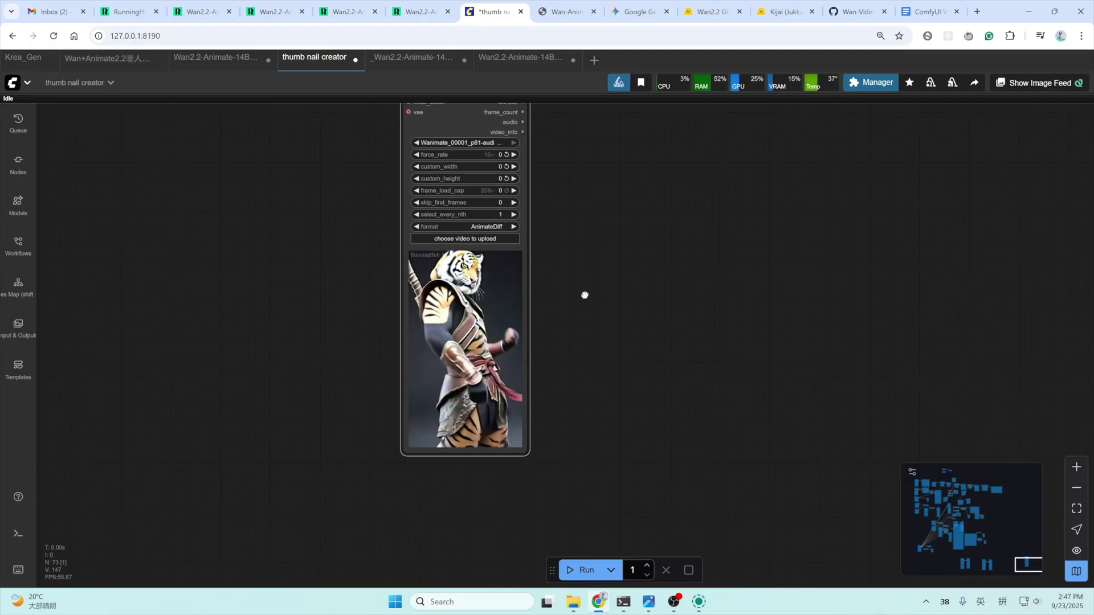
Set the Load Video node's frame_load_cap to 150.
drag(585, 299, 525, 342)
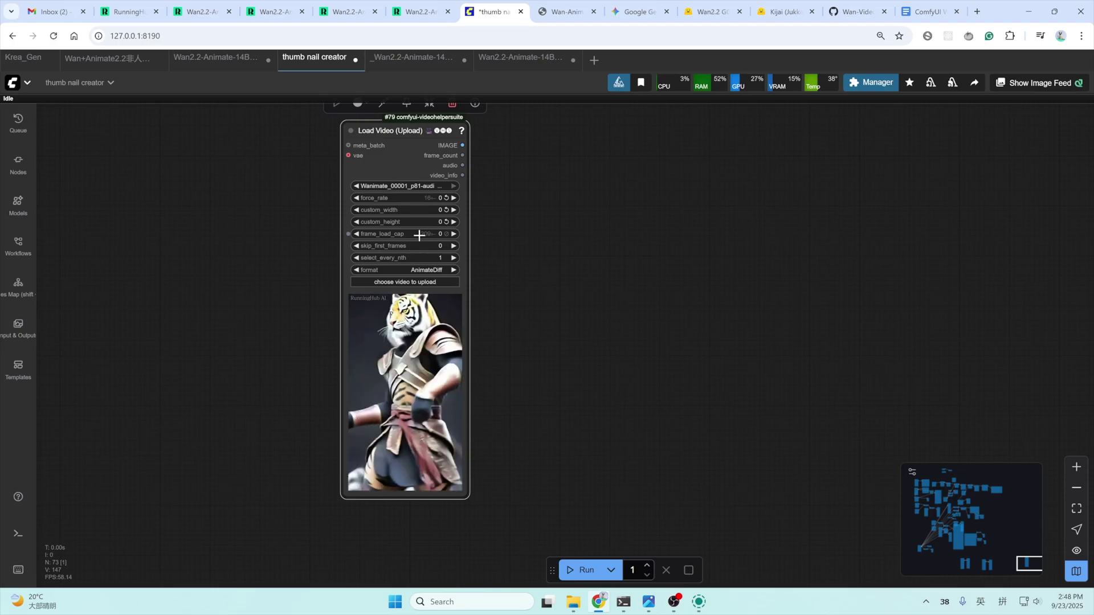
click(419, 234)
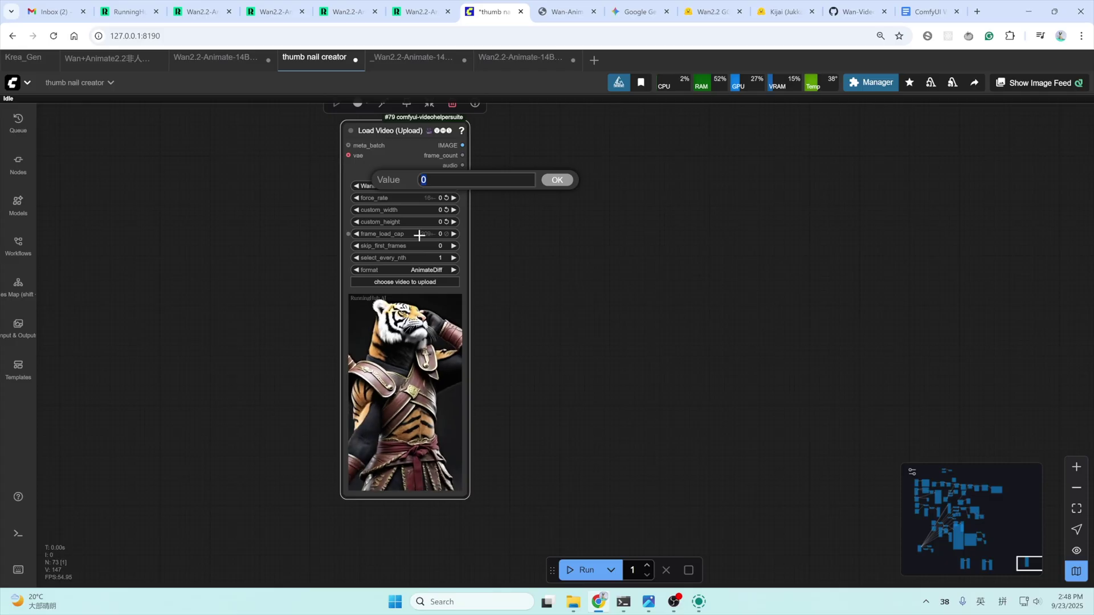
text(150)
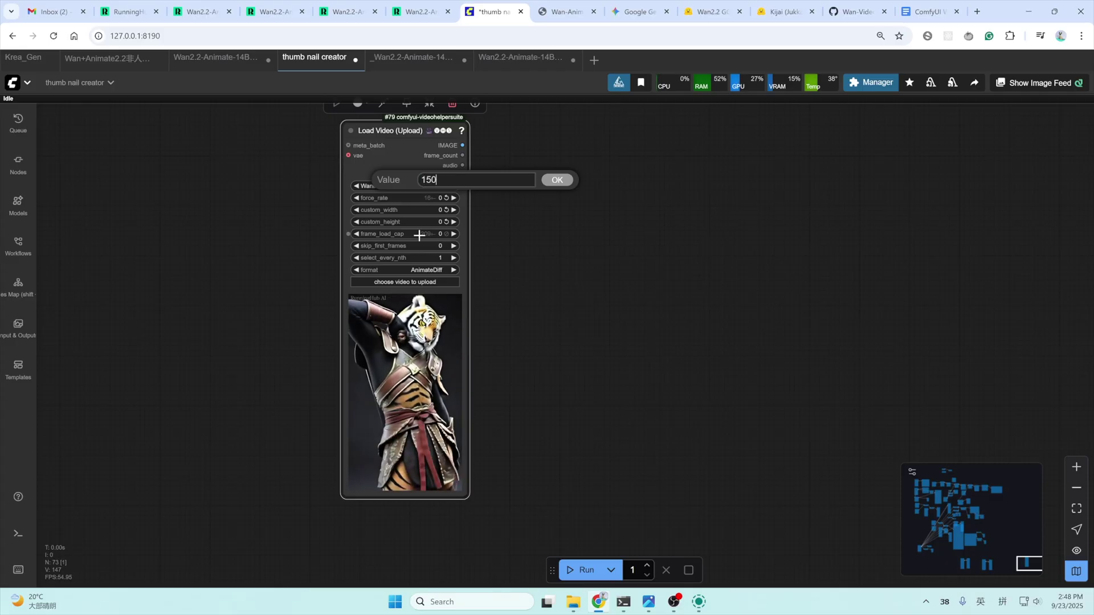
key(Return)
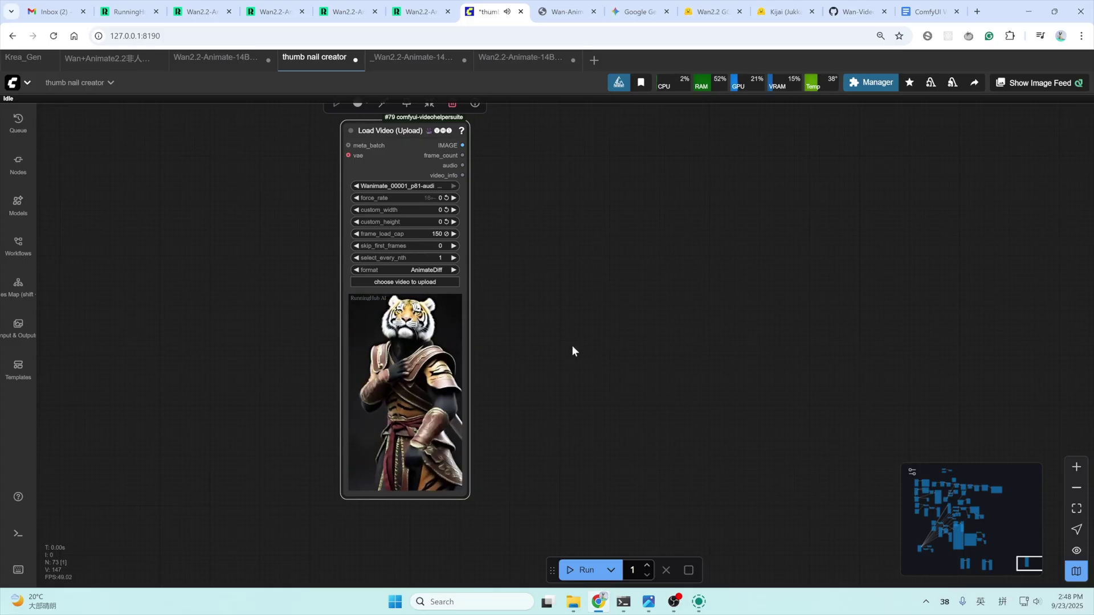
drag(572, 346, 499, 355)
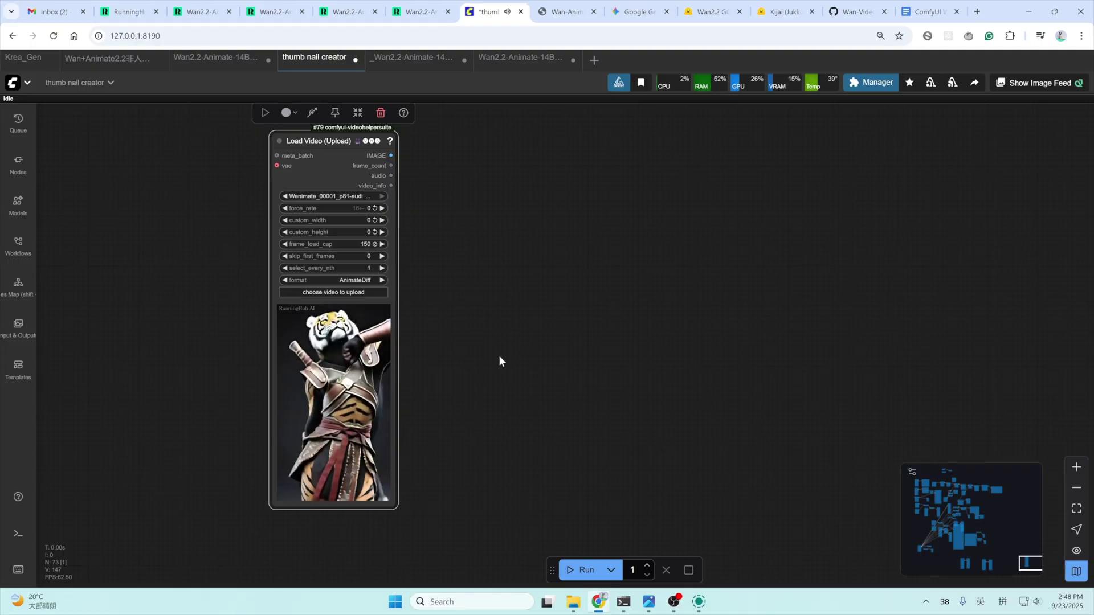
Add a Video Combine node fed by the capped tiger clip's images and audio.
double_click(521, 247)
text(v)
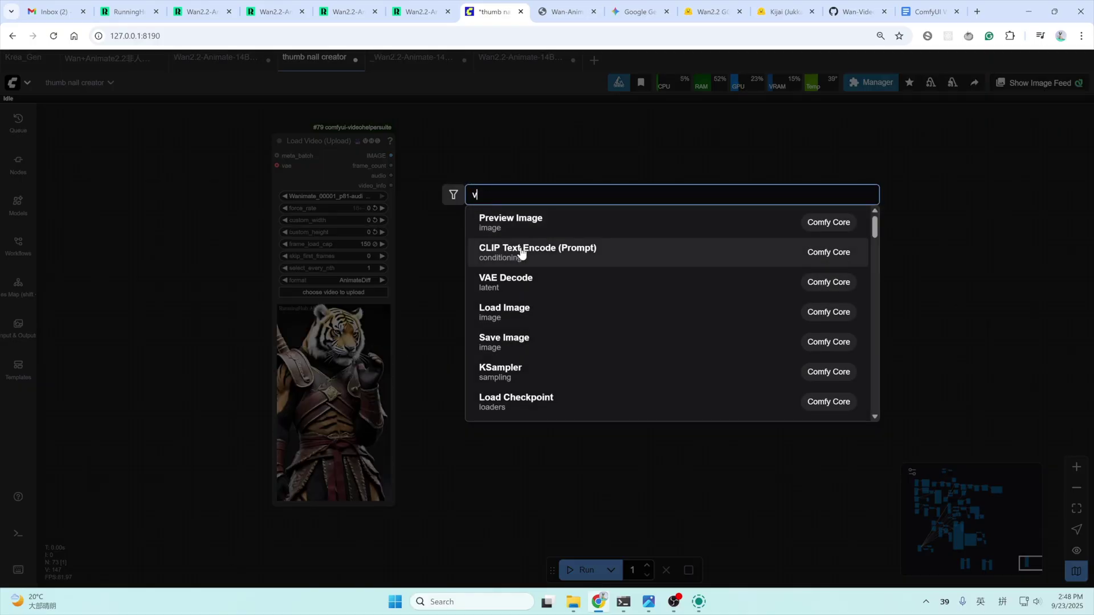
text(di)
key(Return)
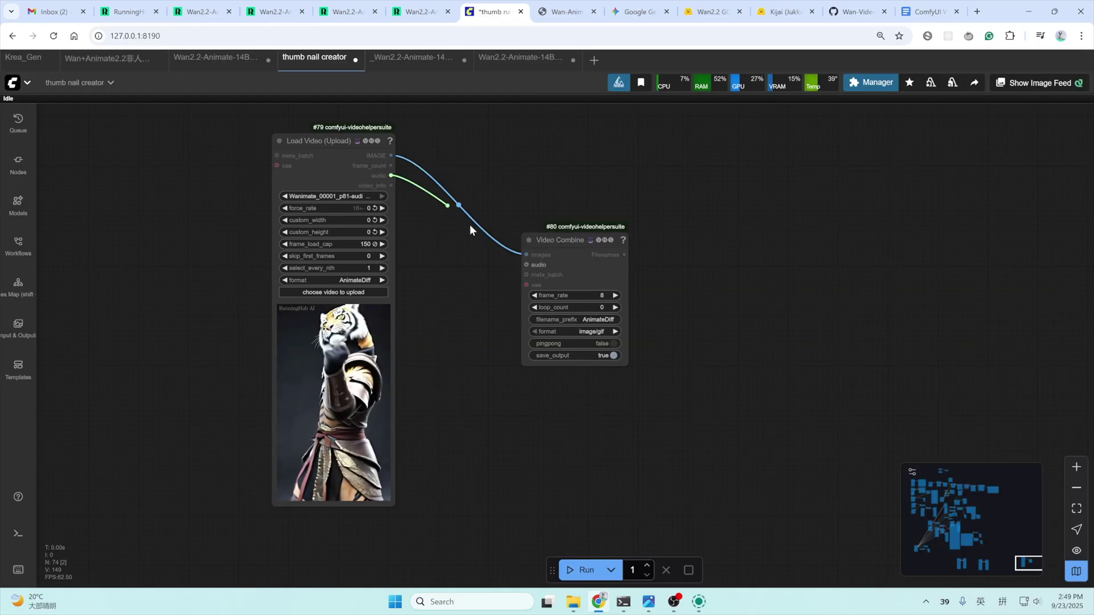
drag(522, 266, 526, 265)
Set Video Combine to 16 fps video/h264-mp4 and run only that output node.
click(600, 296)
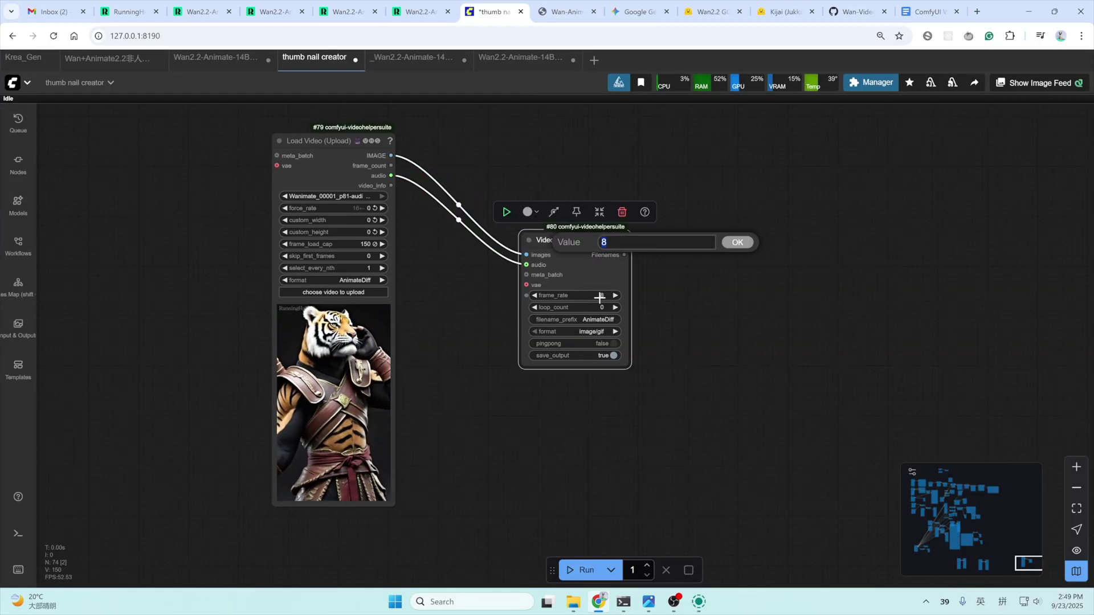
click(736, 243)
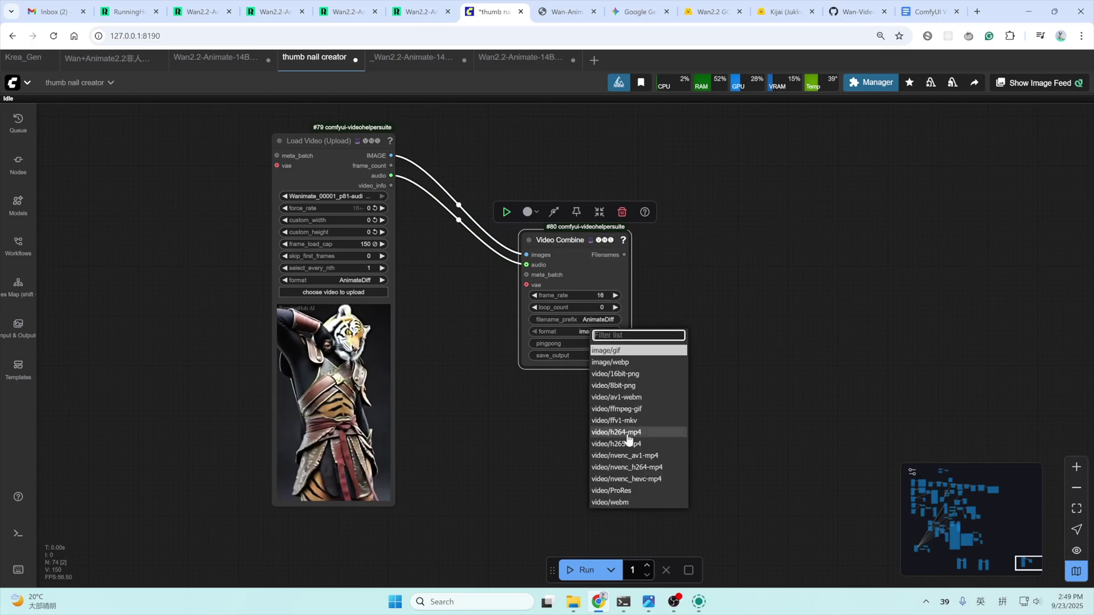
click(628, 433)
right_click(589, 184)
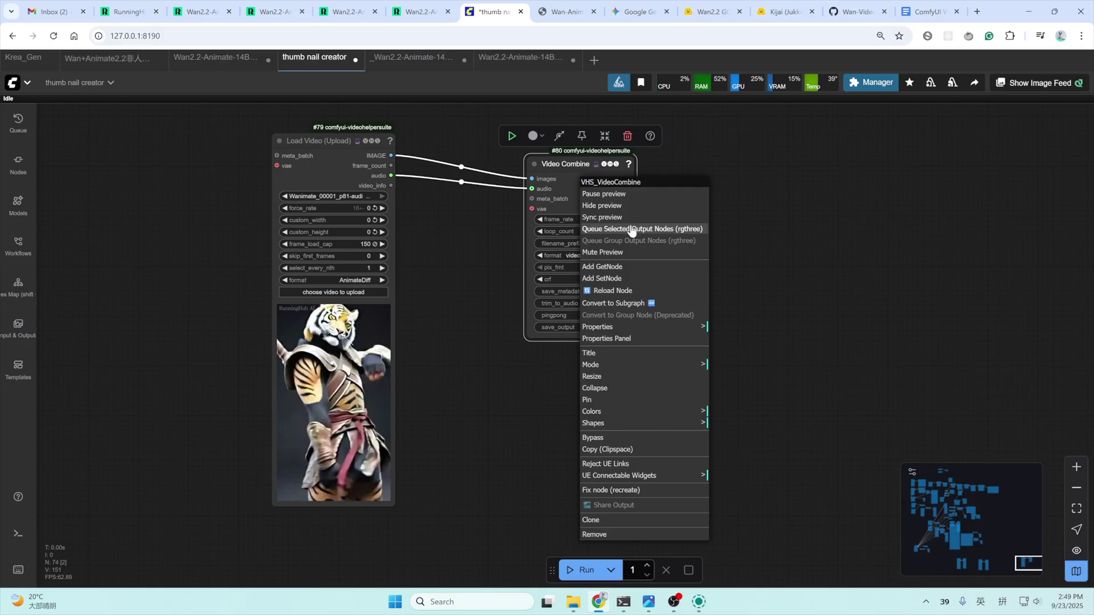
click(632, 230)
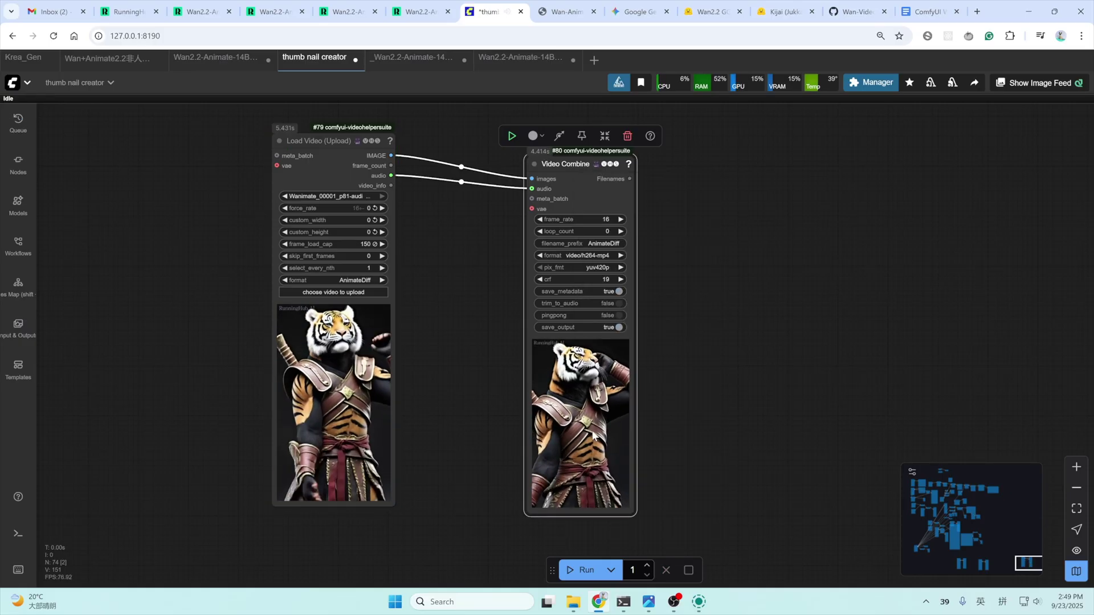